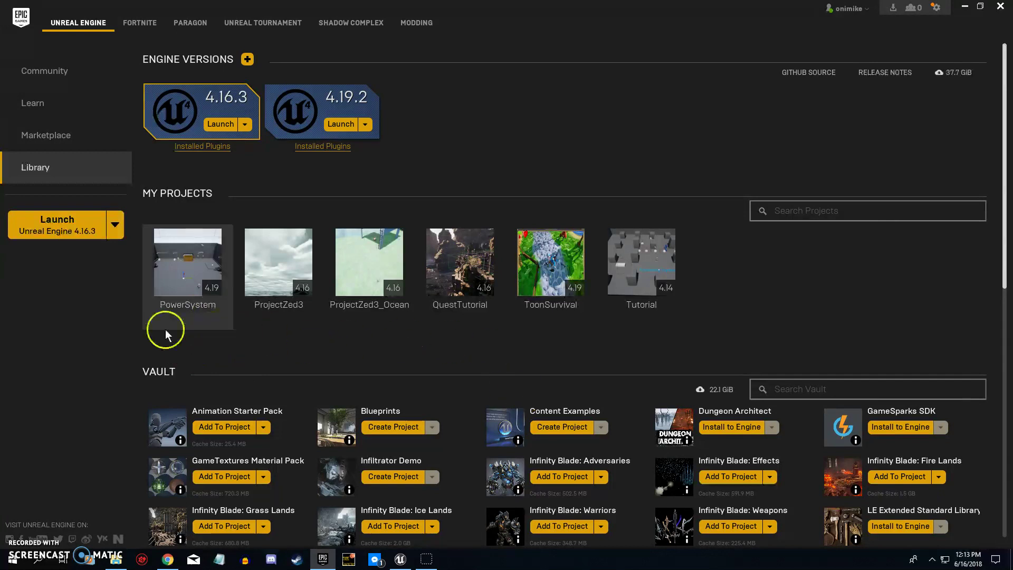
# Bring the PowerSystem Unreal Editor window back to the front from the taskbar
pyautogui.moveTo(401, 562)
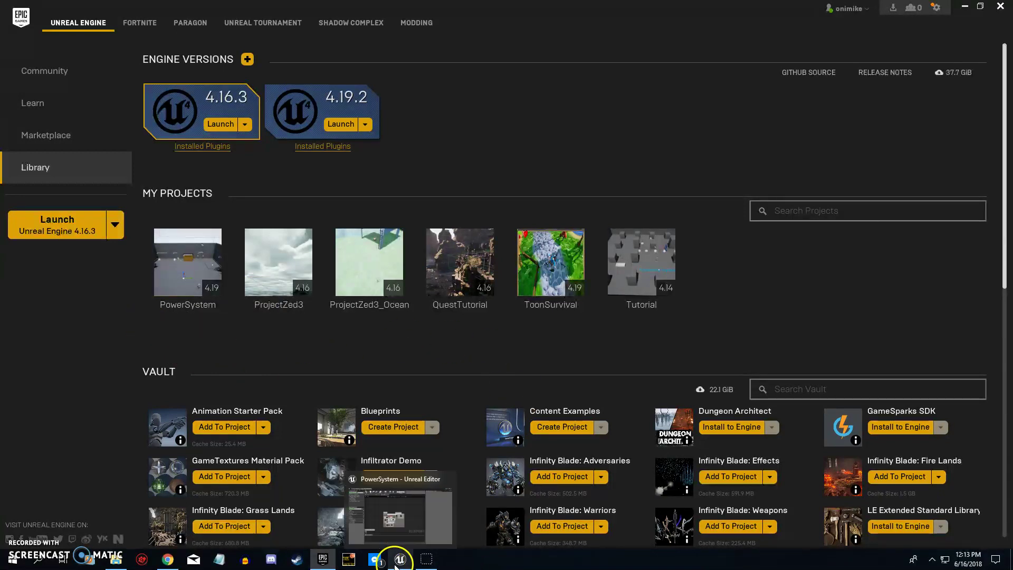
pyautogui.click(401, 502)
# Close the ThirdPersonCharacter Blueprint tab, leaving the level view, and minimize the editor
pyautogui.click(37, 8)
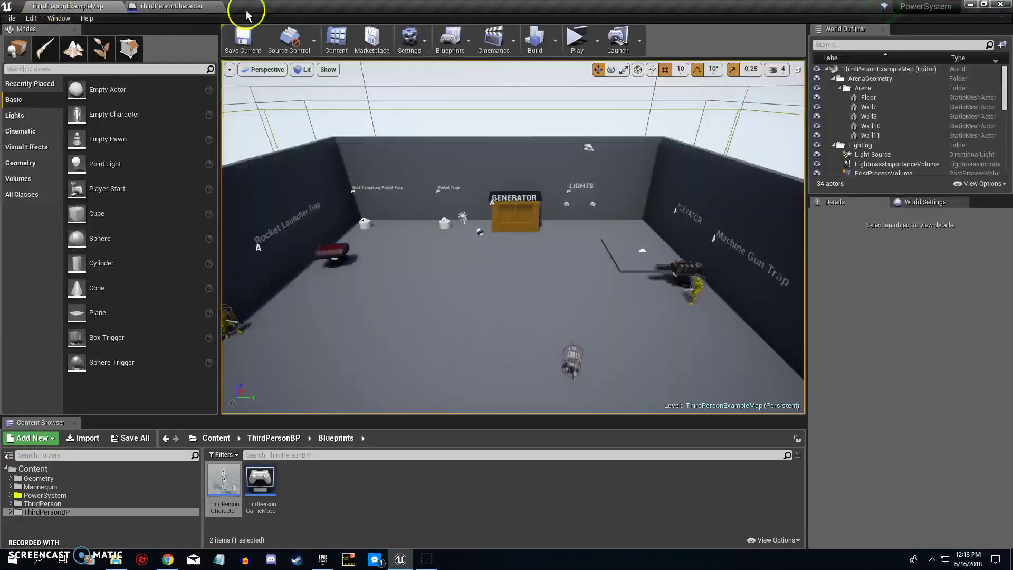
pyautogui.click(218, 7)
pyautogui.moveTo(565, 287); pyautogui.dragTo(541, 310, button='right')
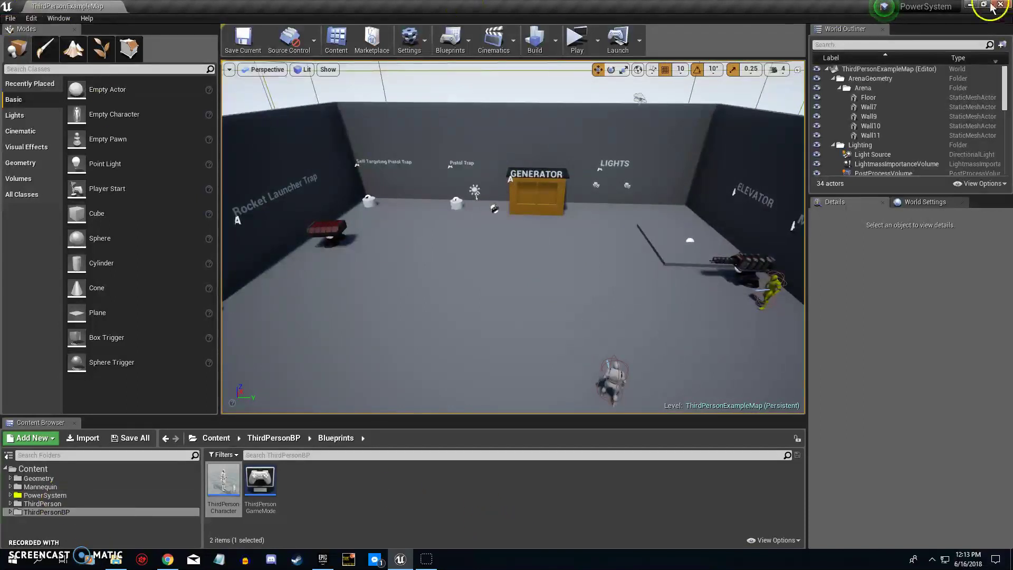
pyautogui.click(970, 6)
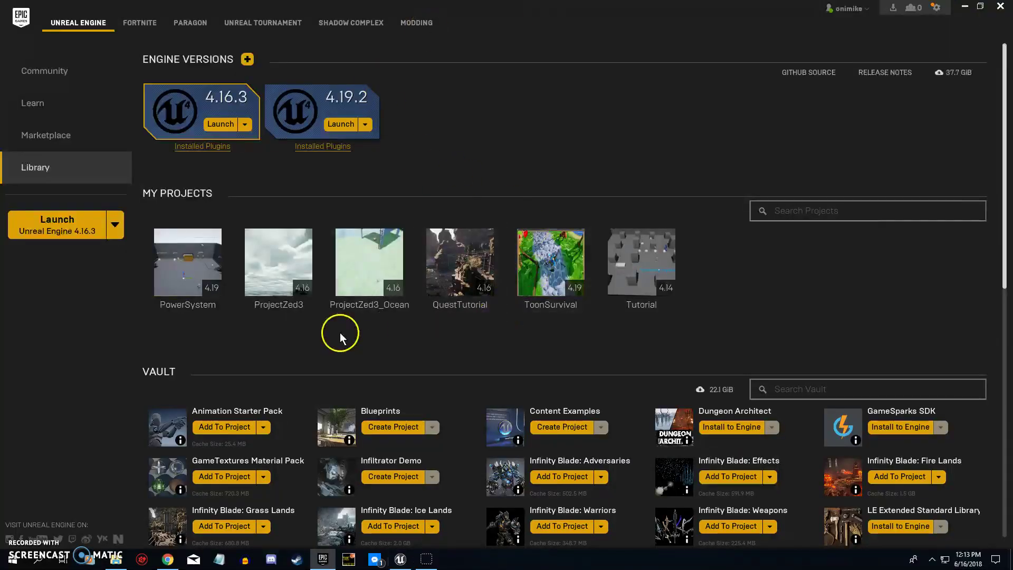
# Launch engine 4.19.2 and show the New Project templates in its Project Browser
pyautogui.click(341, 125)
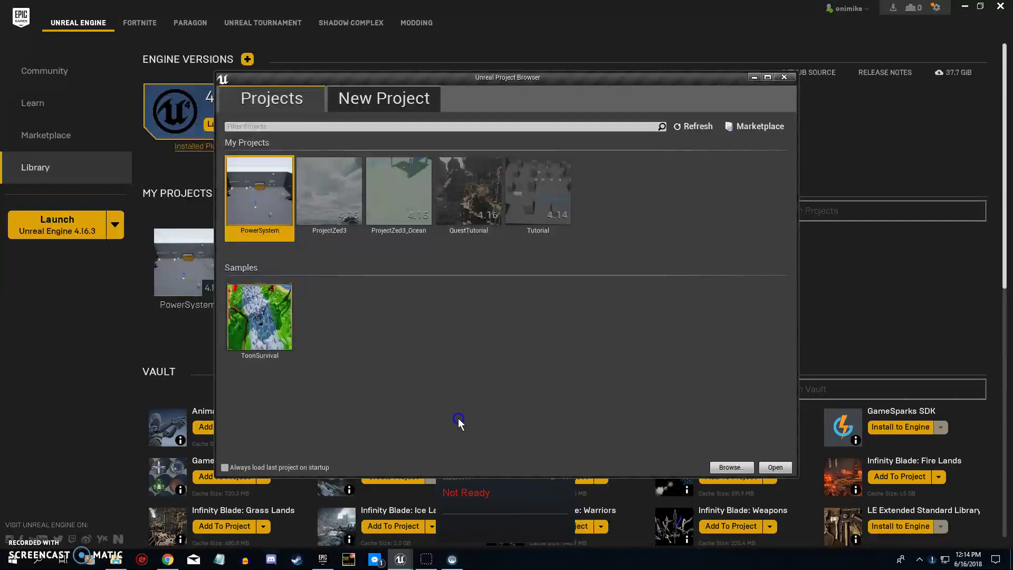
pyautogui.click(359, 98)
# Create a First Person Blueprint project named 'Tutorial'
pyautogui.click(294, 193)
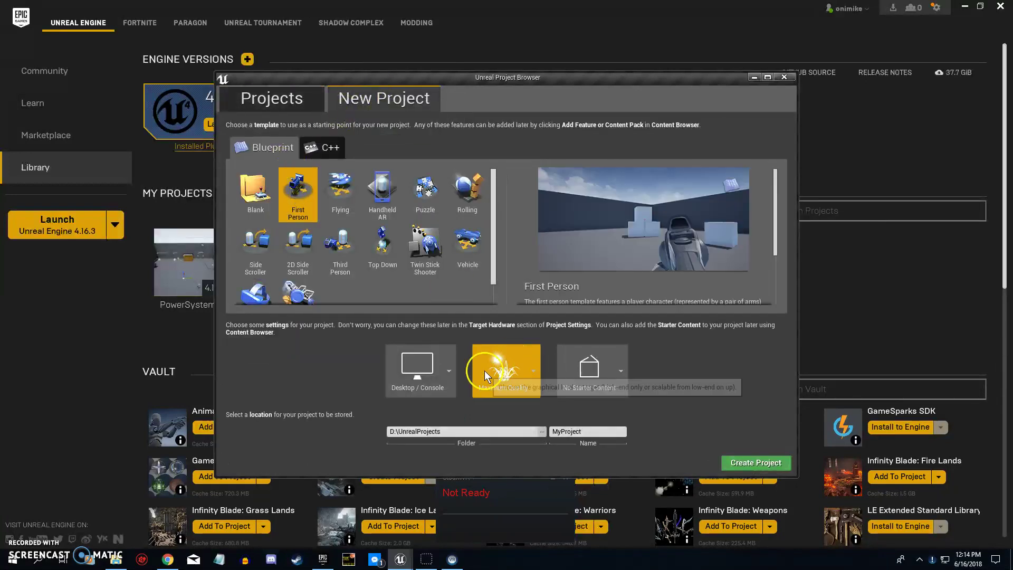
pyautogui.click(571, 427)
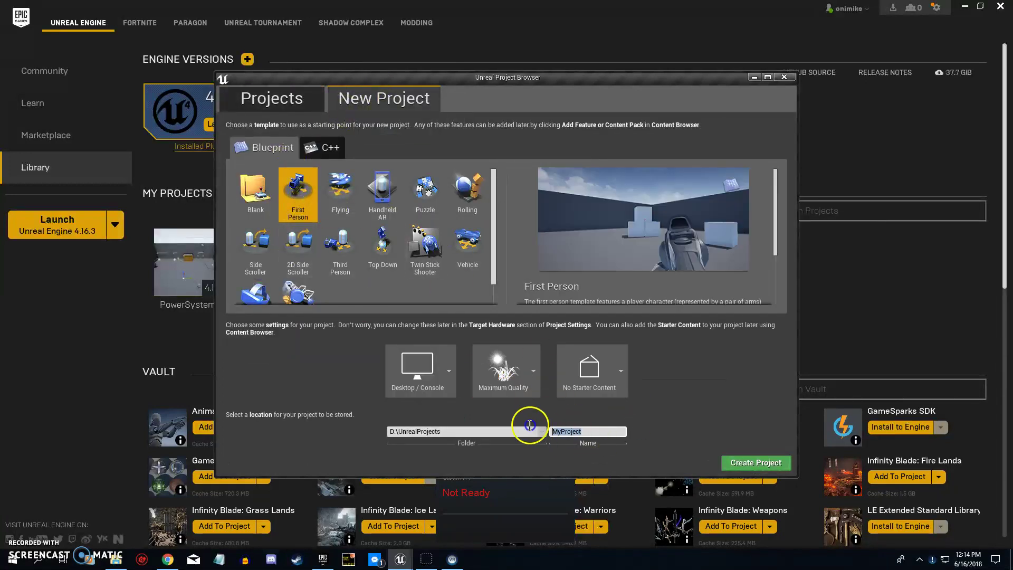
pyautogui.write('Tutorial')
pyautogui.click(755, 462)
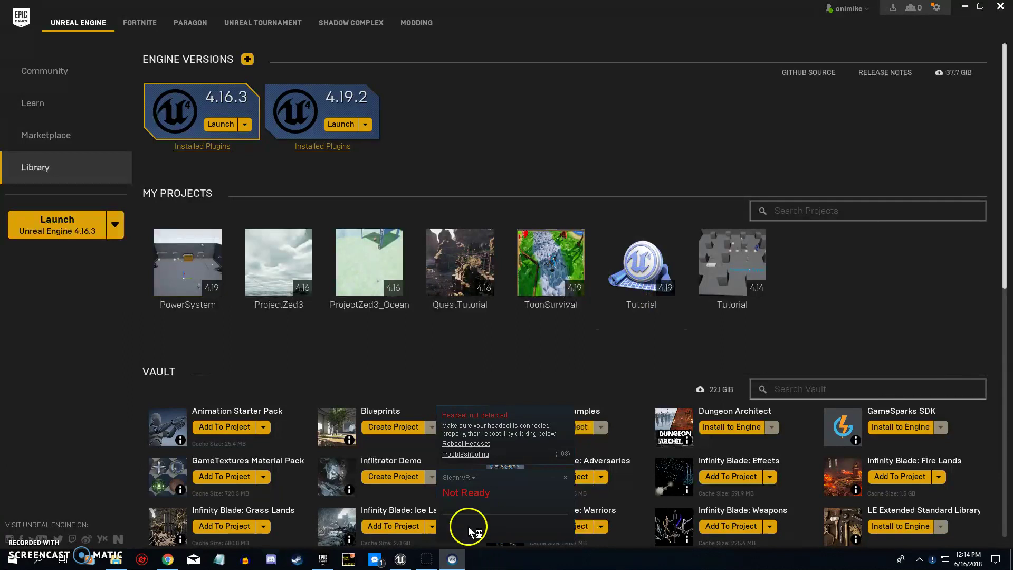
# Quit SteamVR from its widget menu while the Tutorial project loads
pyautogui.click(462, 479)
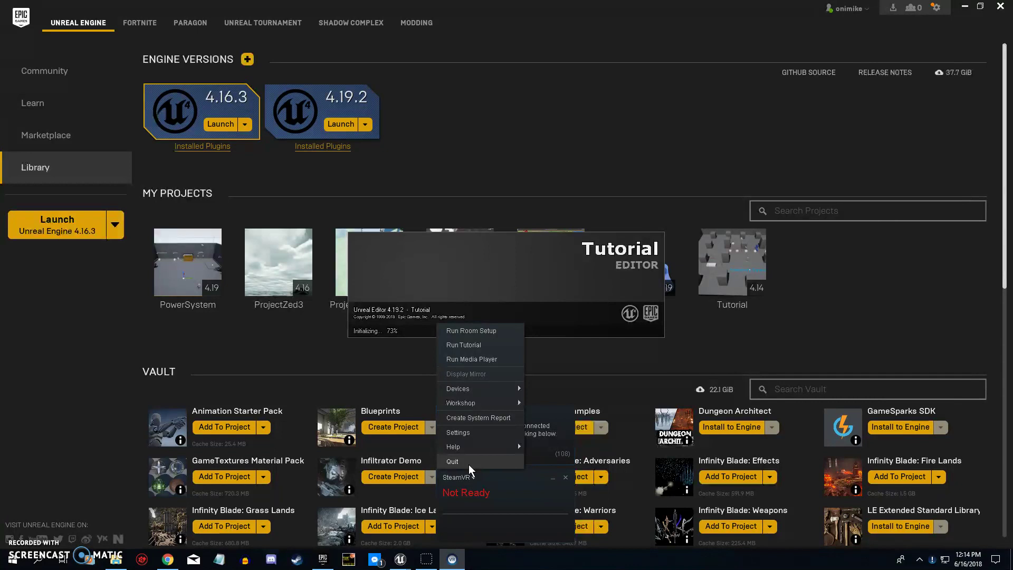
pyautogui.click(469, 464)
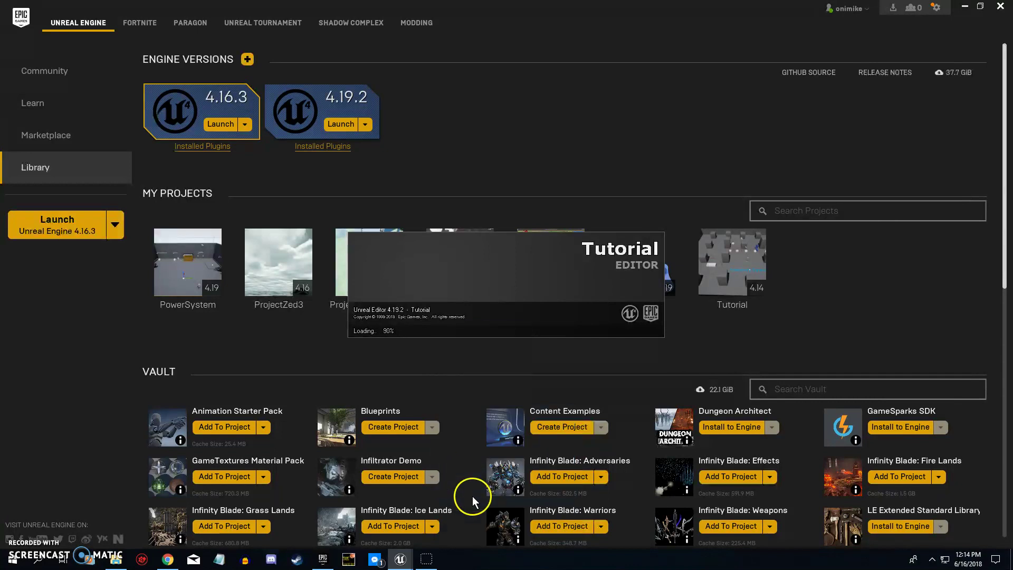
# Show the Tutorial editor's content folder tree, then return to the PowerSystem editor
pyautogui.moveTo(401, 562)
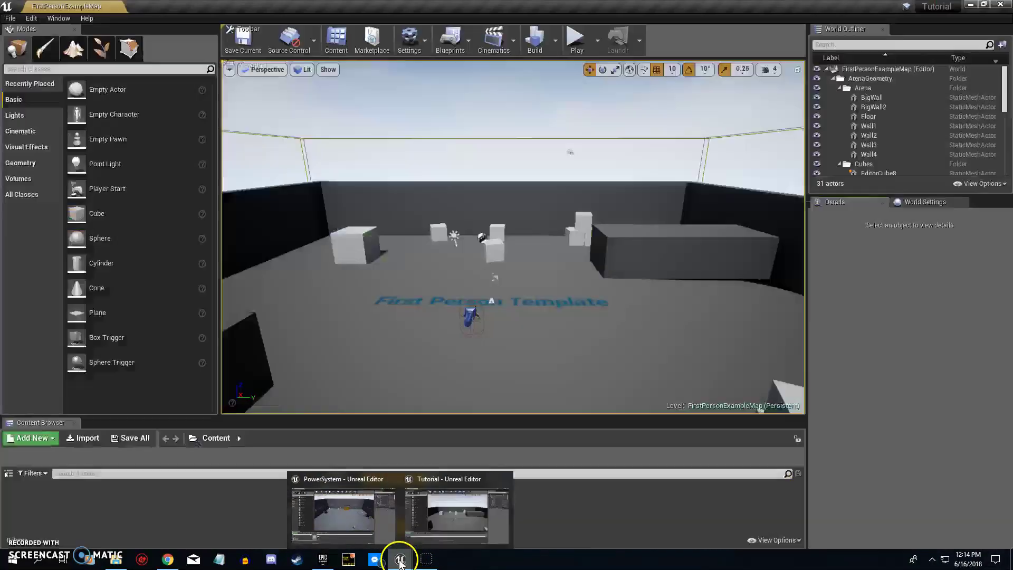
pyautogui.click(442, 524)
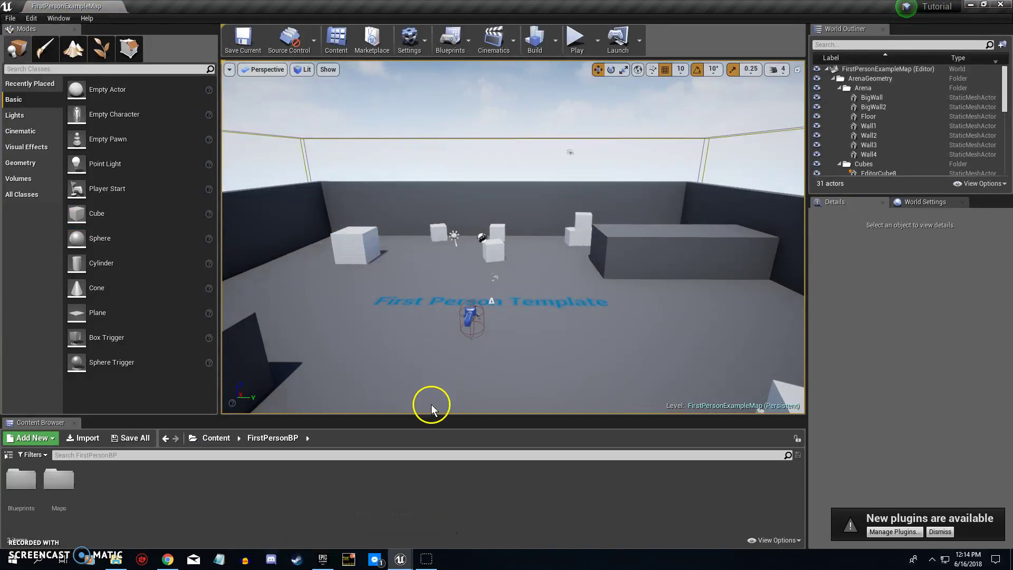
pyautogui.click(7, 456)
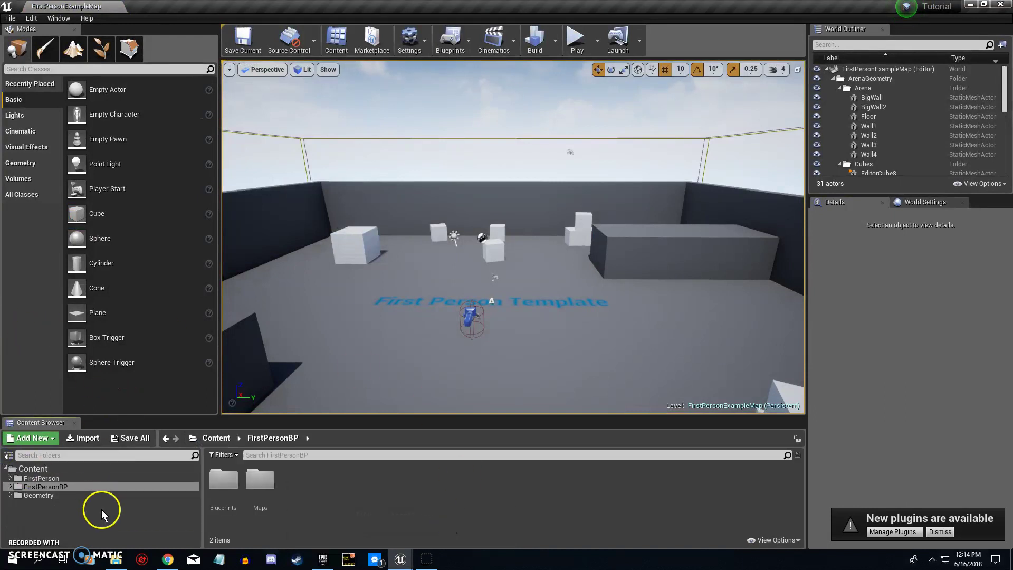
pyautogui.moveTo(409, 560)
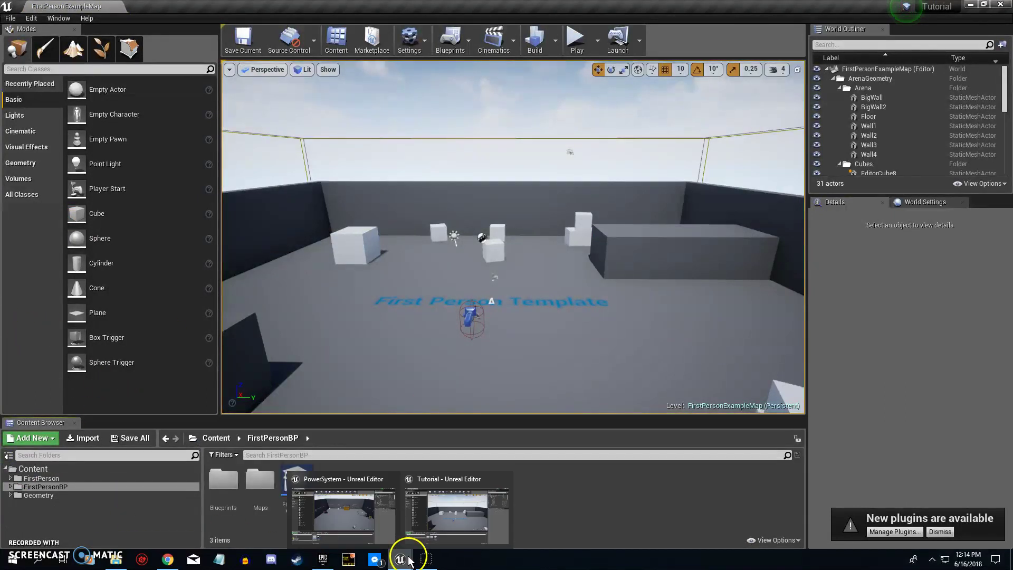
pyautogui.click(351, 509)
# Start migrating the PowerSystem folder and accept its Asset Report list
pyautogui.click(45, 495)
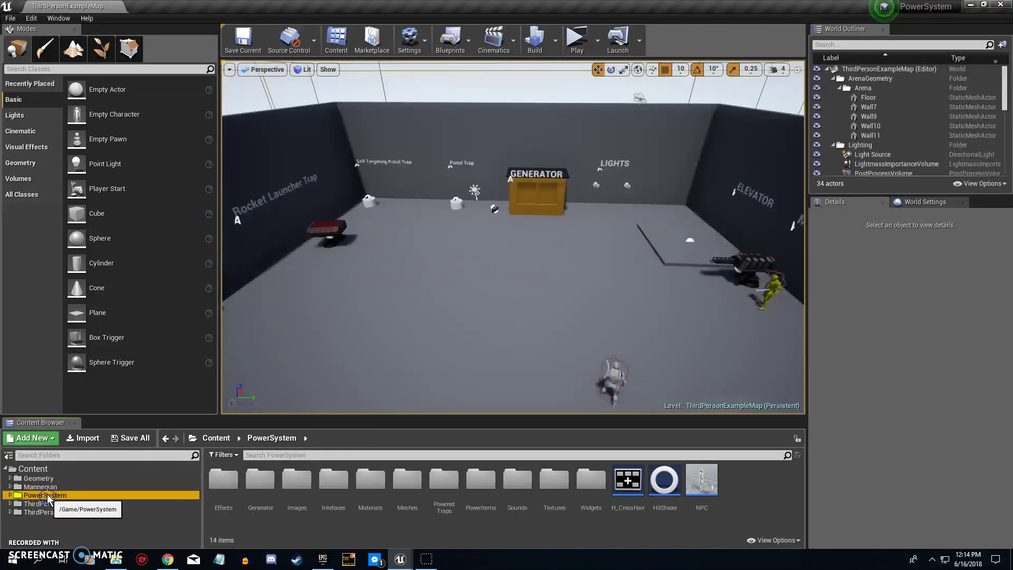
pyautogui.rightClick(47, 496)
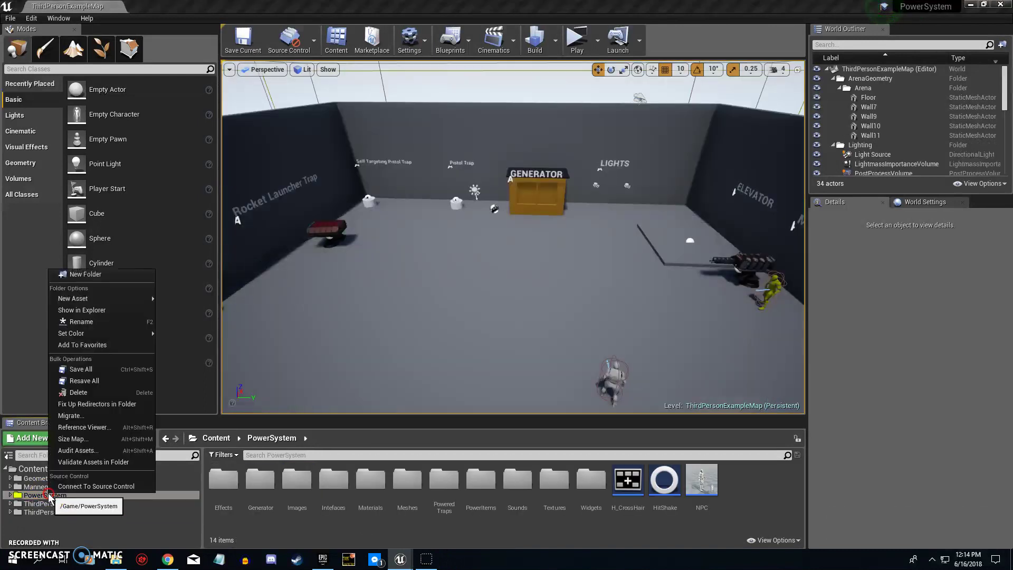
pyautogui.click(87, 416)
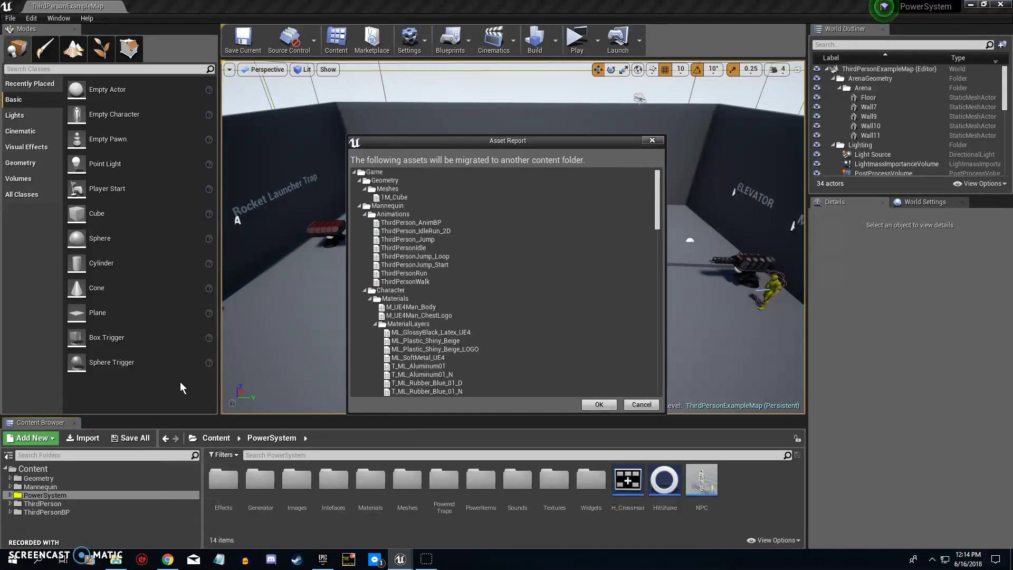
pyautogui.scroll(-3, 442, 266)
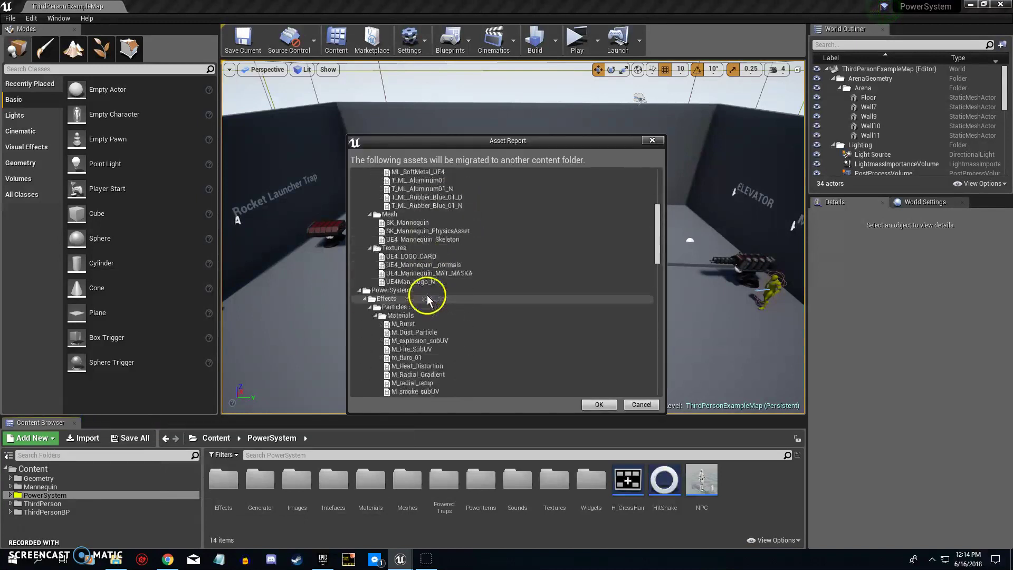
pyautogui.click(388, 291)
pyautogui.click(601, 405)
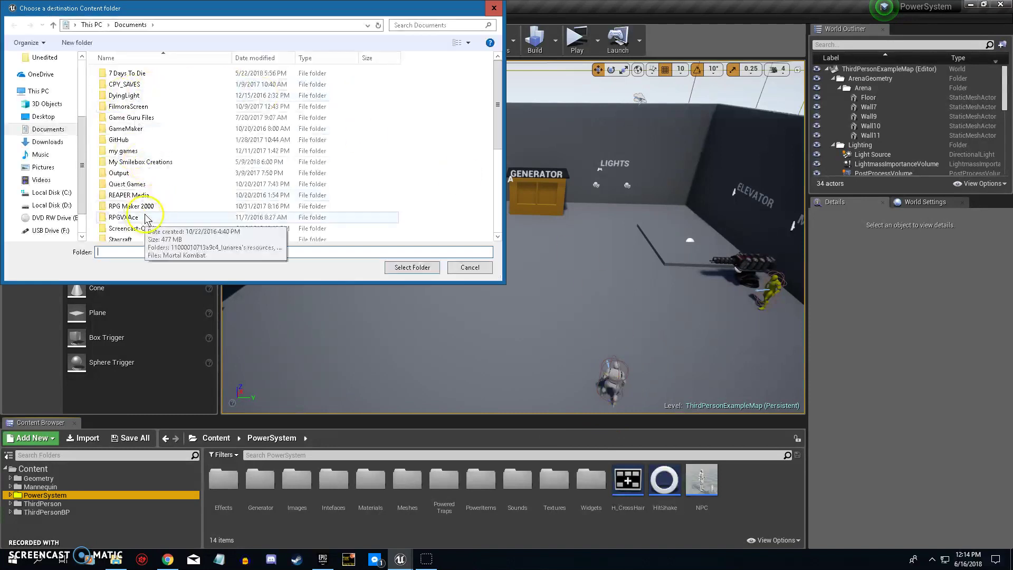
# Migrate the assets into the Content folder of D:\UnrealProjects\Tutorial, skipping existing files
pyautogui.click(51, 206)
pyautogui.doubleClick(132, 180)
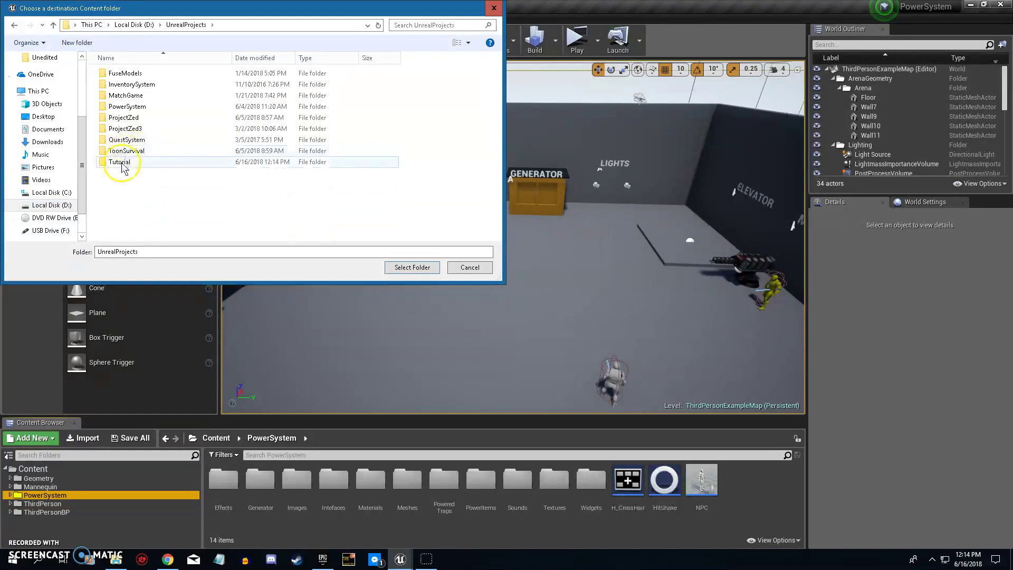
pyautogui.click(121, 162)
pyautogui.click(413, 268)
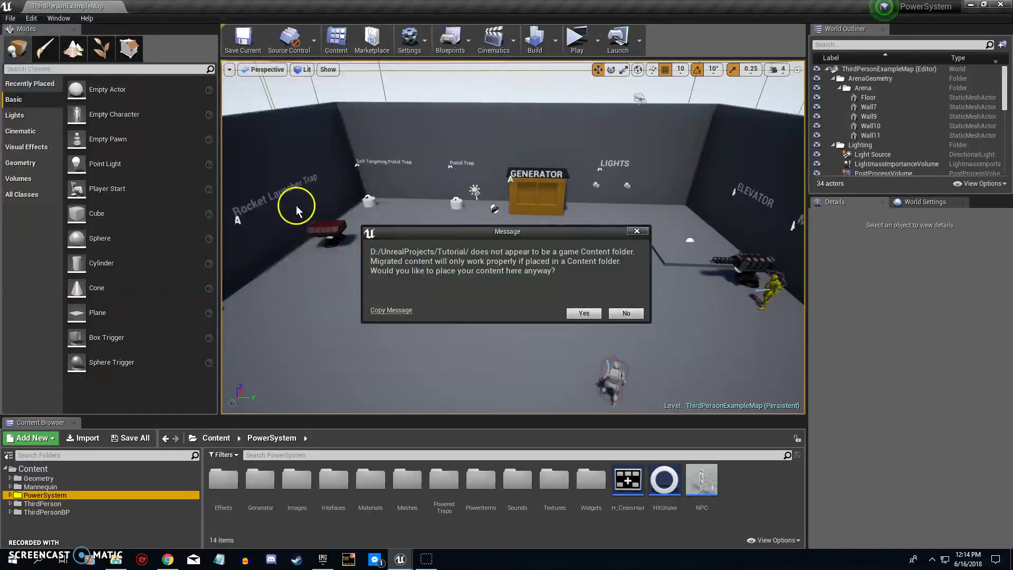
pyautogui.click(631, 315)
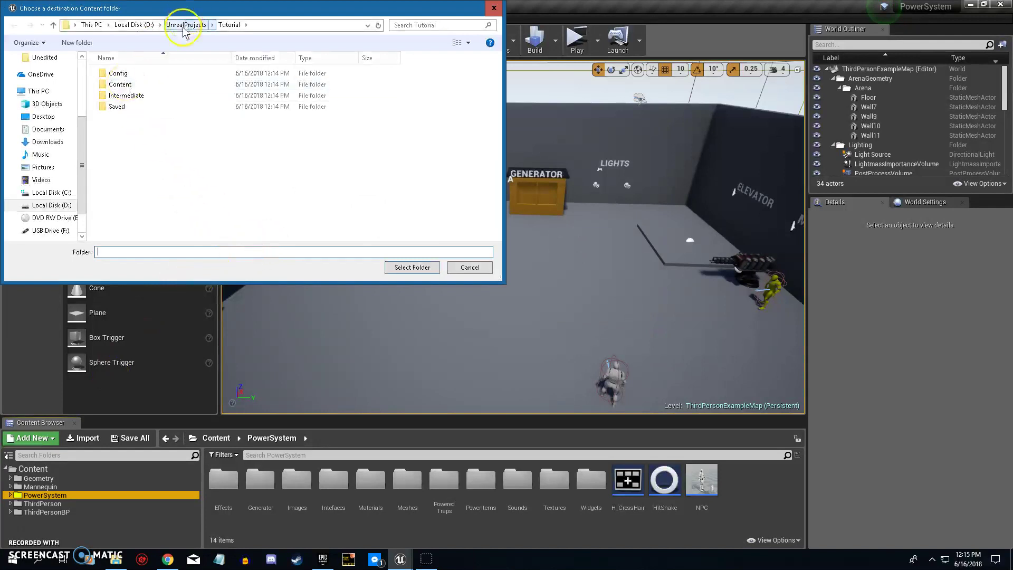
pyautogui.click(120, 84)
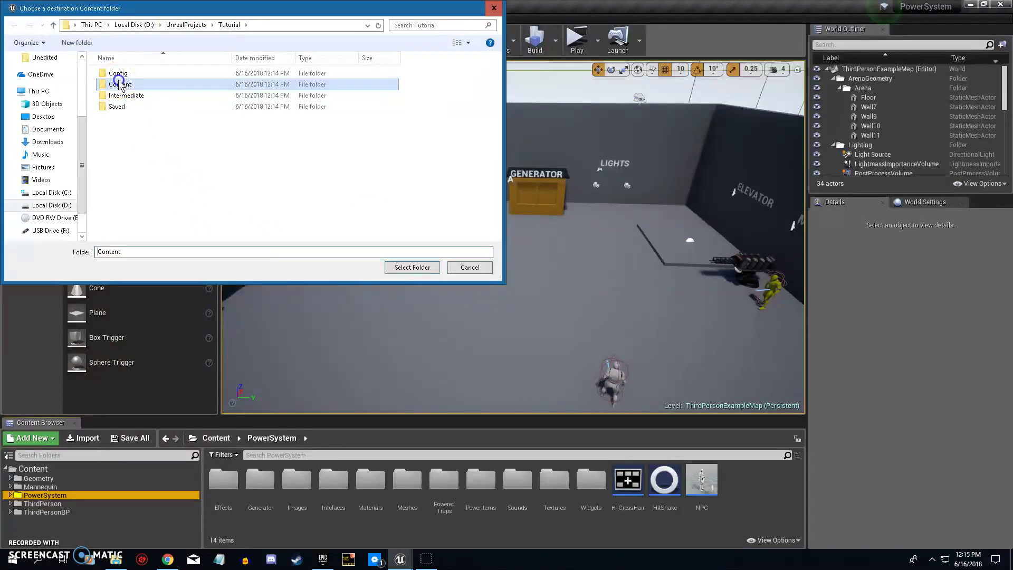
pyautogui.click(404, 267)
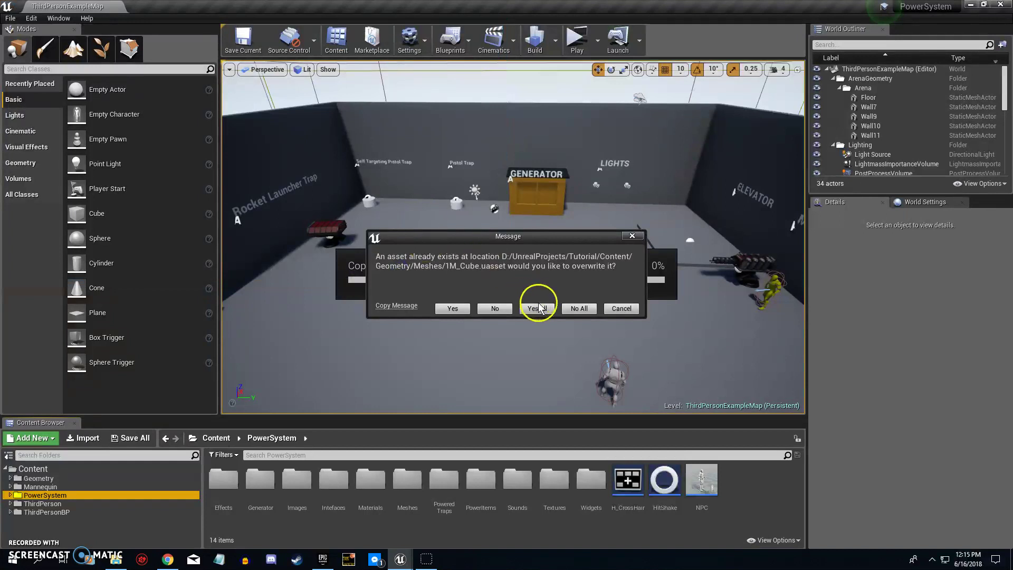
pyautogui.click(580, 308)
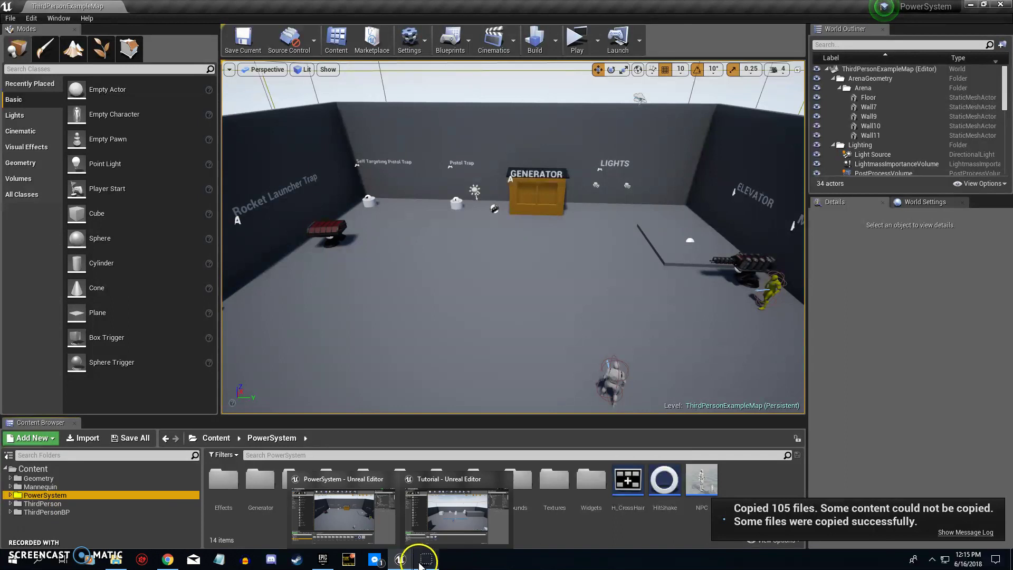
# In the Tutorial editor, open the FirstPersonBP > Blueprints > FirstPersonCharacter Blueprint
pyautogui.click(446, 493)
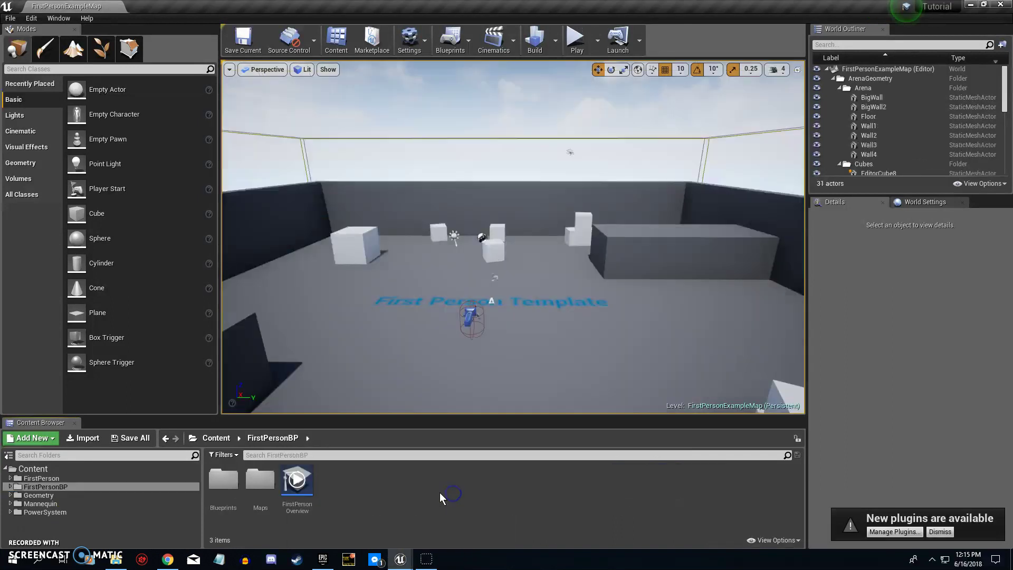
pyautogui.doubleClick(224, 481)
pyautogui.doubleClick(223, 490)
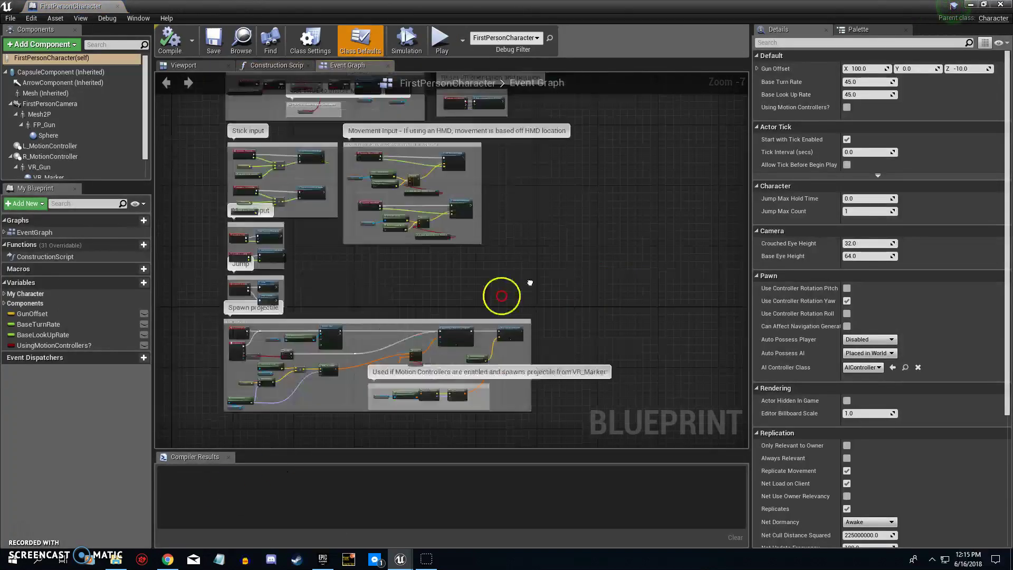
# Add a GeneratorRef variable of type Generator Main object reference and compile
pyautogui.click(137, 283)
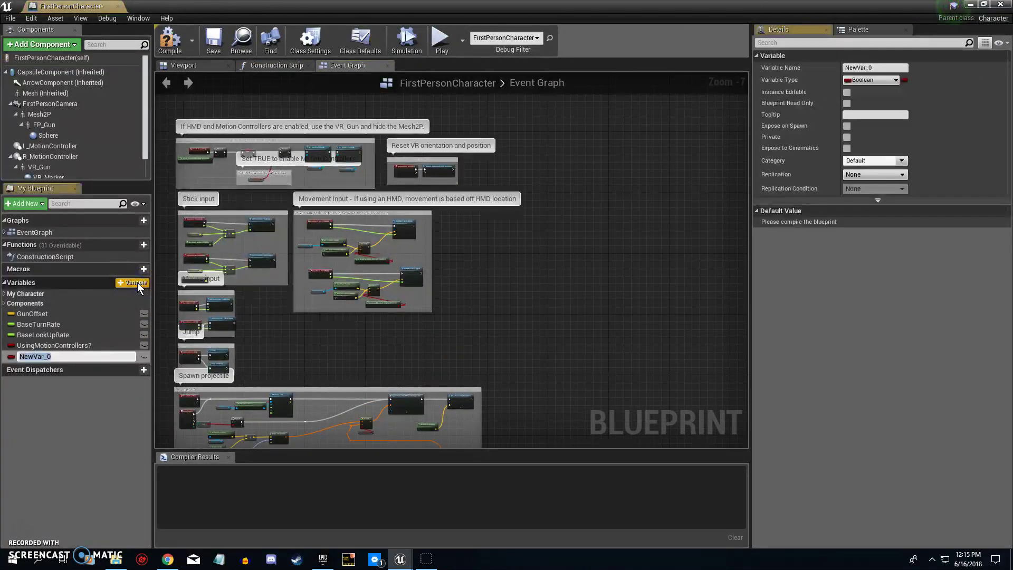
pyautogui.write('G')
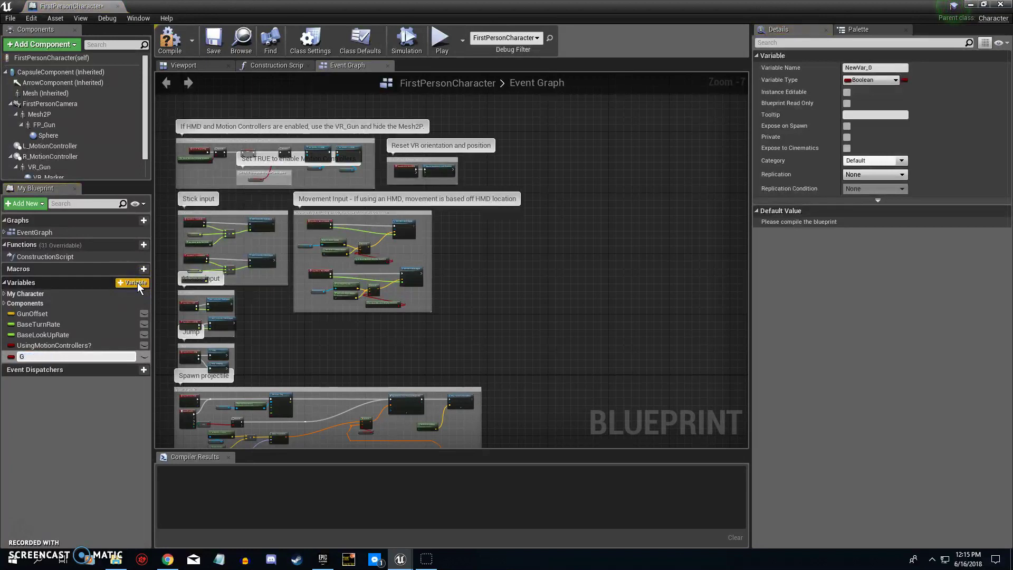
pyautogui.write('eneratorRef')
pyautogui.press('Return')
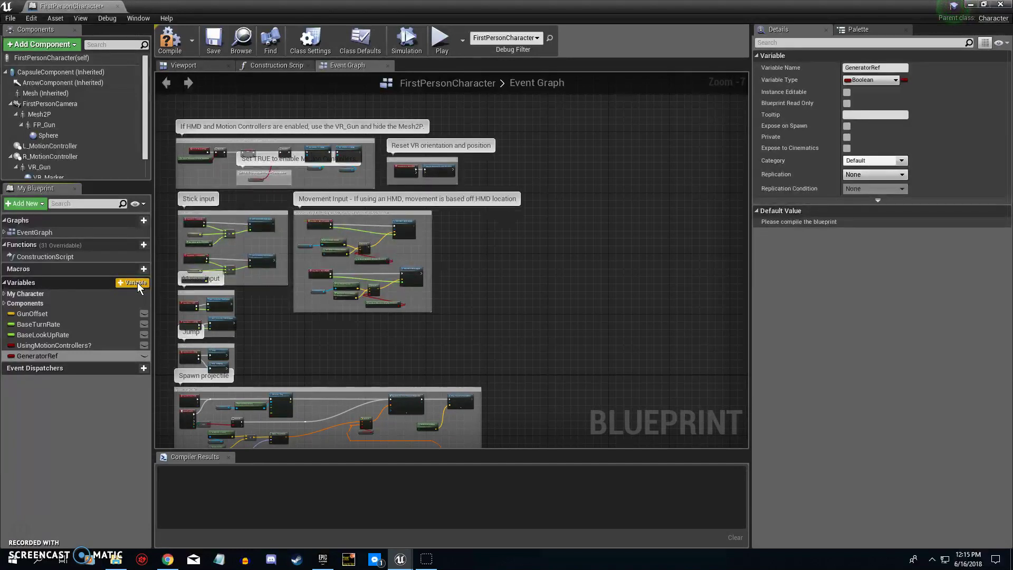
pyautogui.click(868, 80)
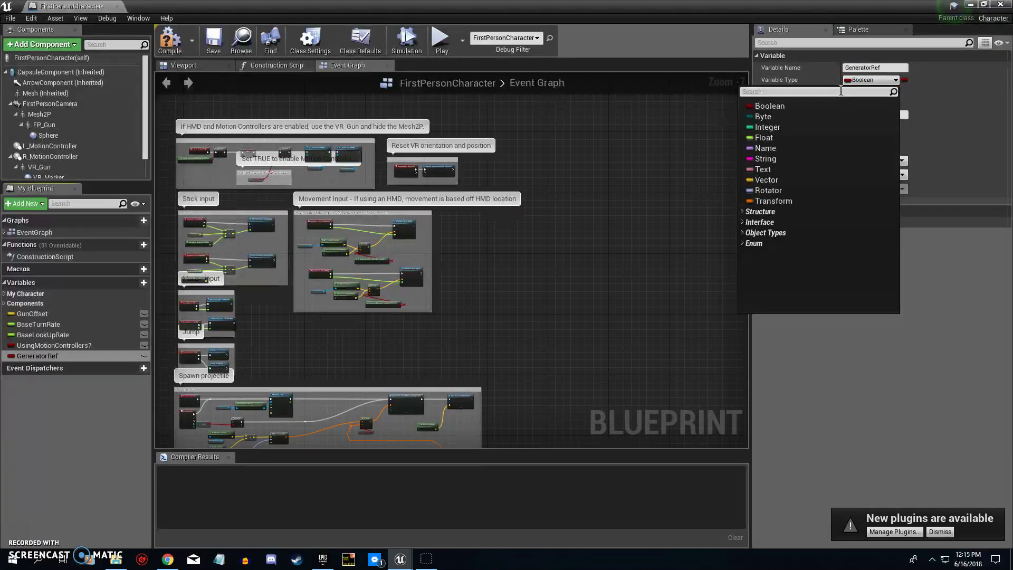
pyautogui.write('gene')
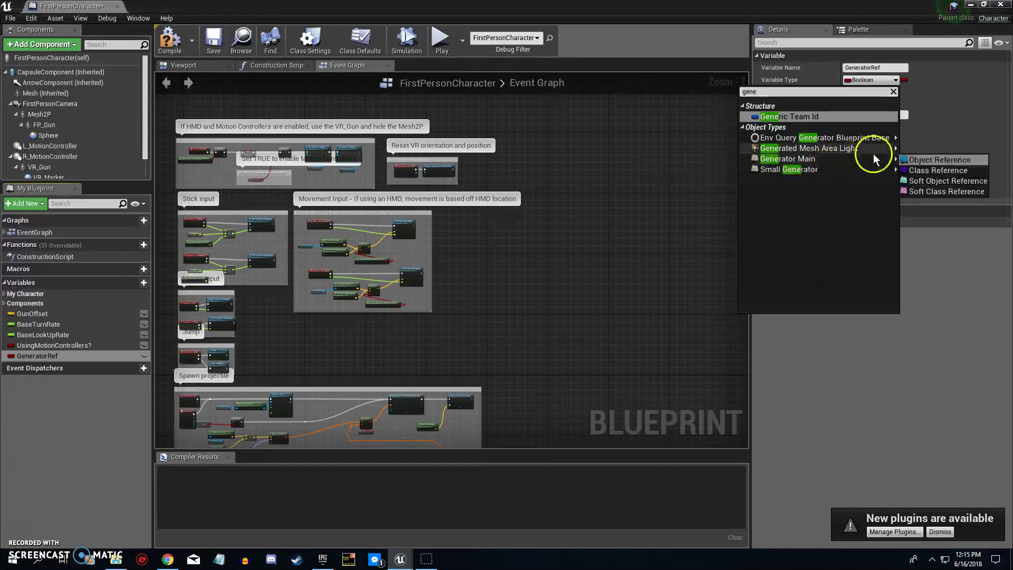
pyautogui.click(904, 159)
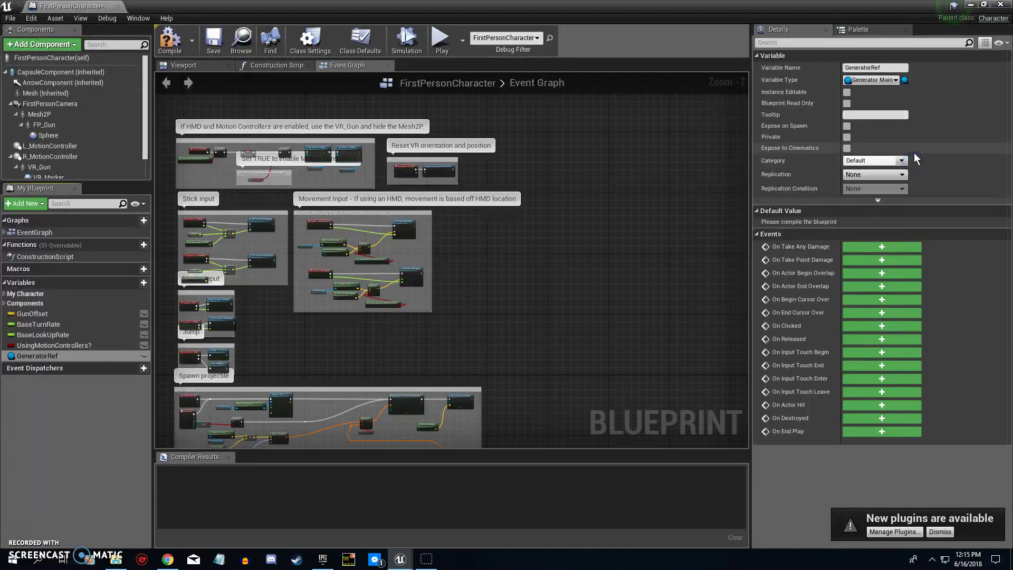
pyautogui.click(170, 40)
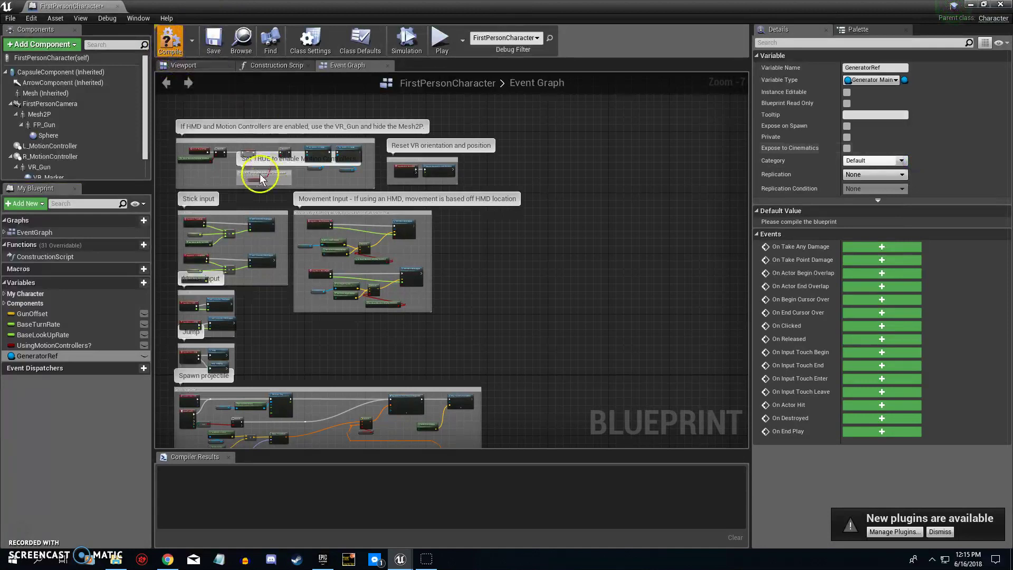
# In PowerSystem, open ThirdPersonCharacter and select its 'All added' generator gas node group for copying
pyautogui.moveTo(396, 558)
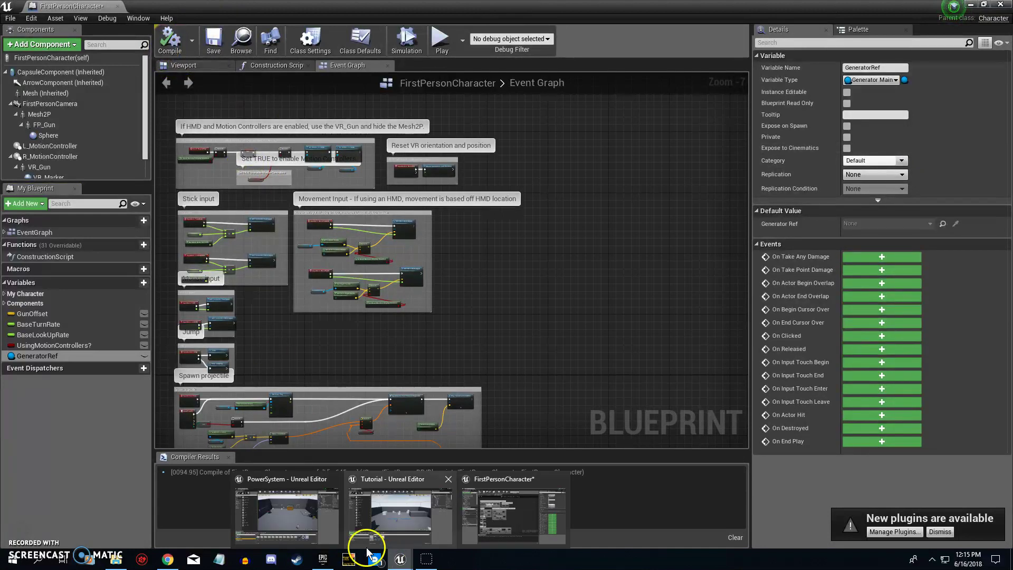
pyautogui.click(304, 509)
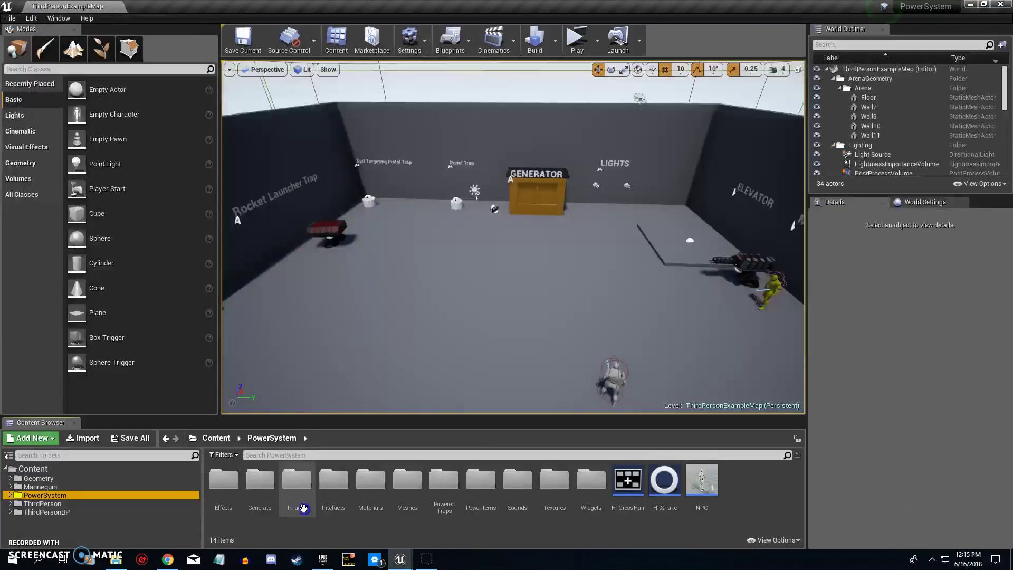
pyautogui.click(74, 512)
pyautogui.doubleClick(225, 481)
pyautogui.doubleClick(227, 493)
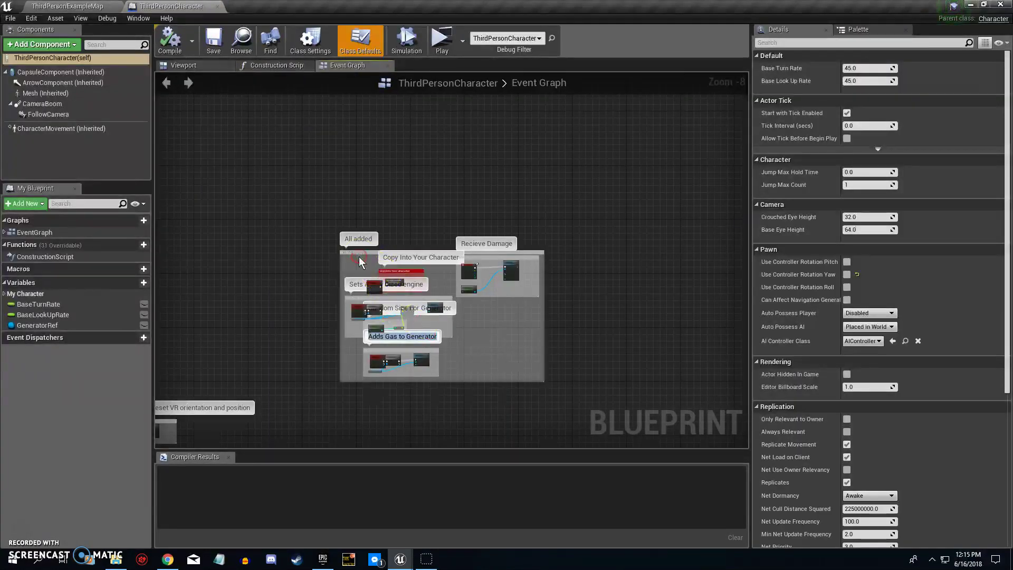
pyautogui.click(317, 249)
pyautogui.moveTo(317, 249); pyautogui.dragTo(264, 192, button='right')
pyautogui.moveTo(244, 147); pyautogui.dragTo(539, 365)
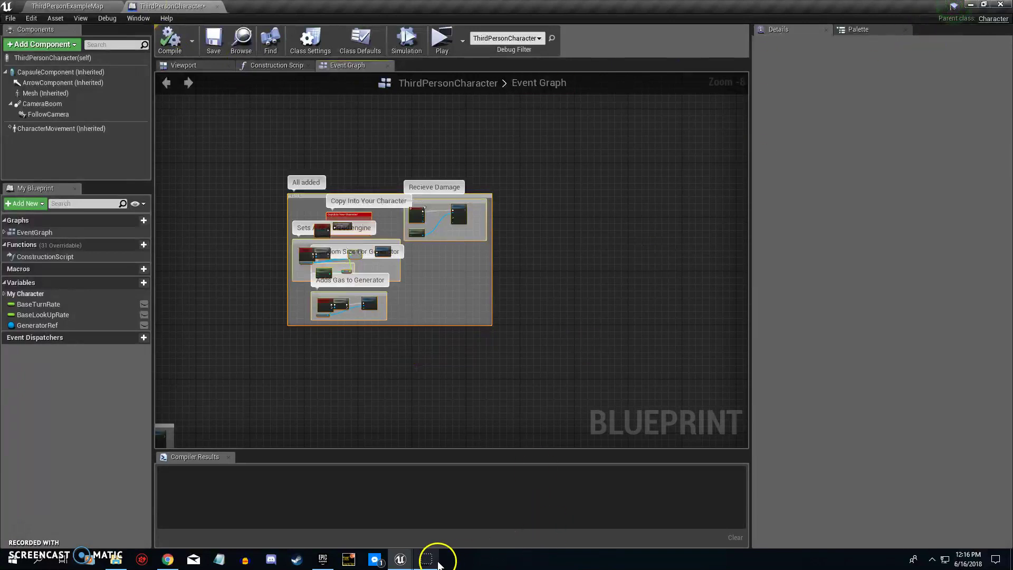
# Paste the node group into FirstPersonCharacter, compile and save, and dock it beside the level
pyautogui.moveTo(401, 558)
pyautogui.click(496, 493)
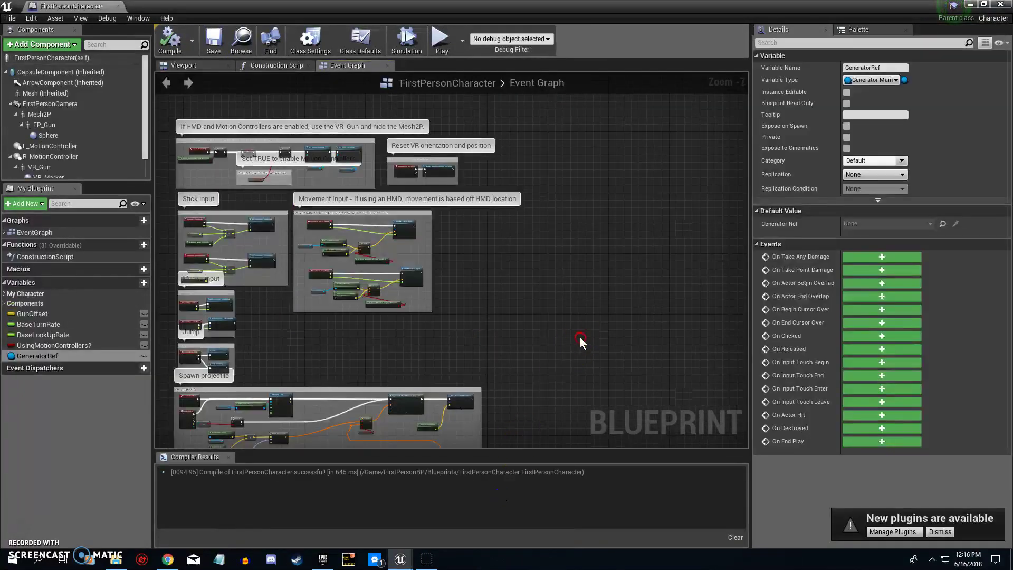
pyautogui.scroll(2, 427, 275)
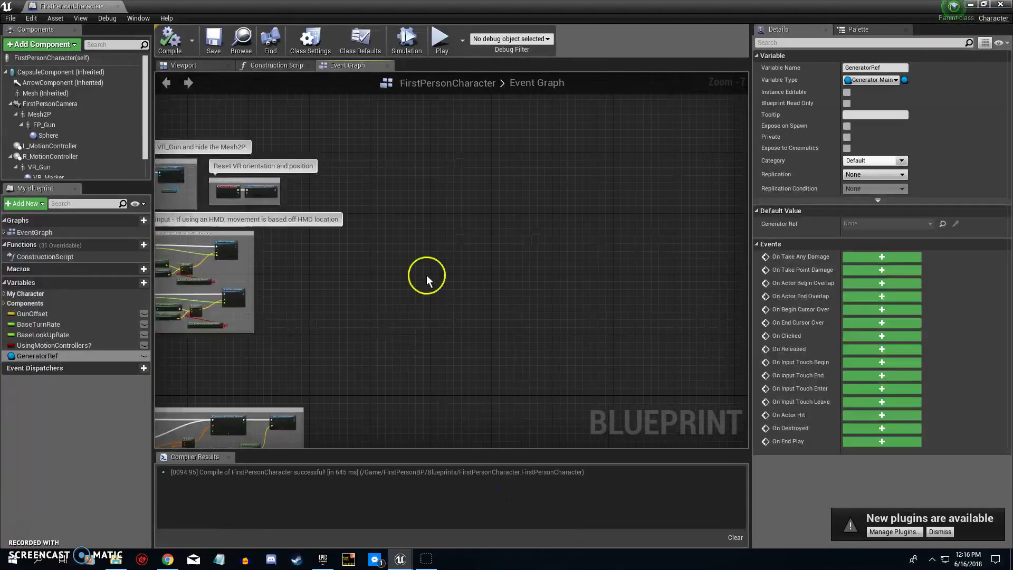
pyautogui.hotkey('ctrl', 'v')
pyautogui.click(489, 222)
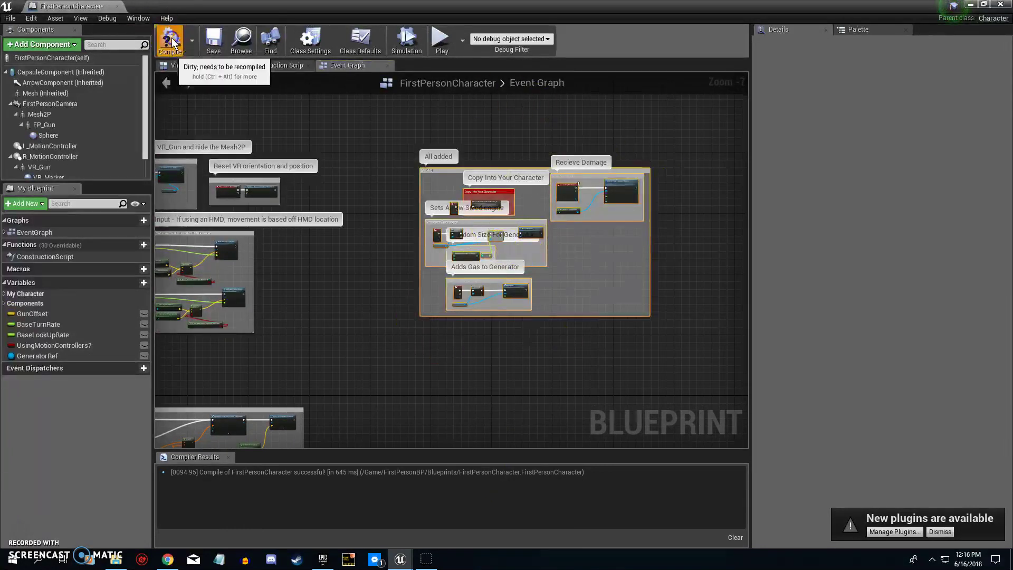
pyautogui.click(209, 40)
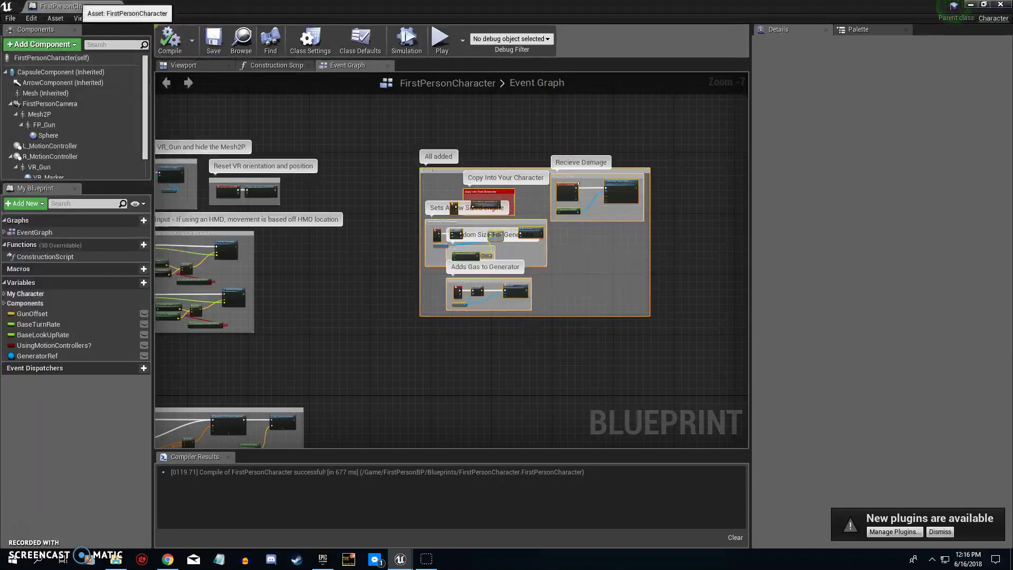
pyautogui.moveTo(76, 8); pyautogui.dragTo(135, 7)
pyautogui.click(80, 5)
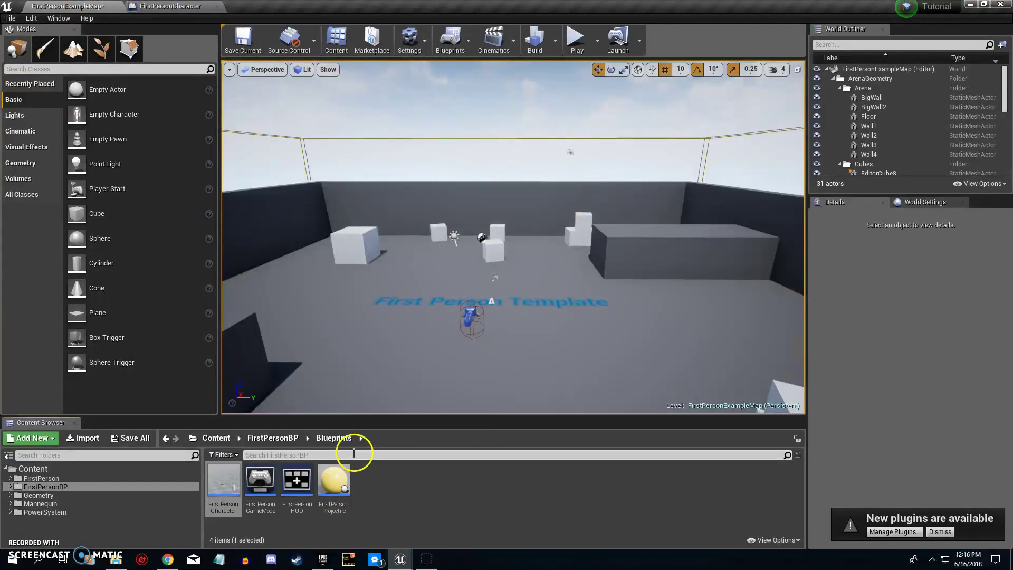
# Place a Small Generator from PowerSystem > Generator with the SmallGen mesh, raised to Z 260
pyautogui.click(45, 512)
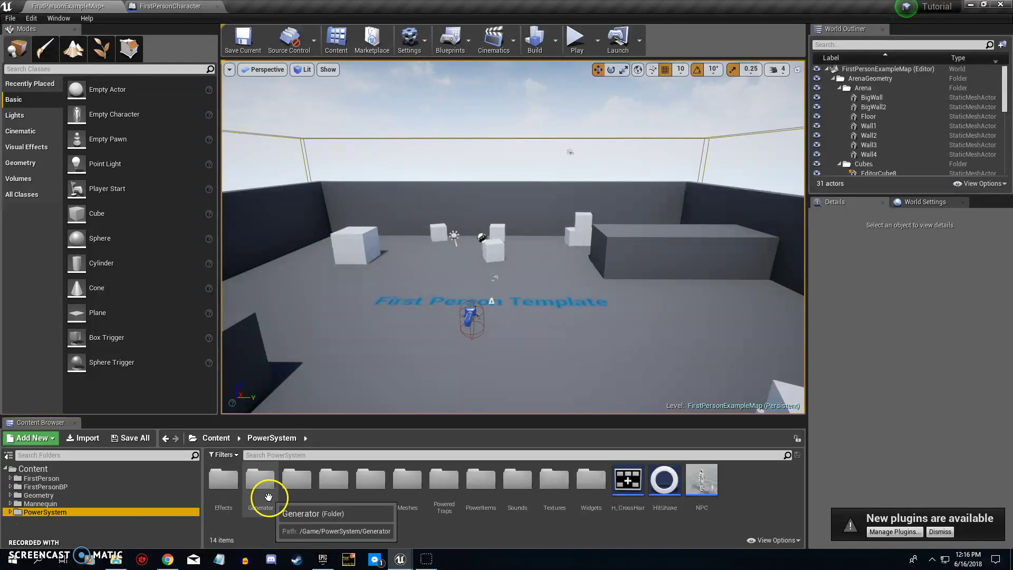
pyautogui.doubleClick(267, 494)
pyautogui.moveTo(266, 495); pyautogui.dragTo(607, 311)
pyautogui.click(959, 369)
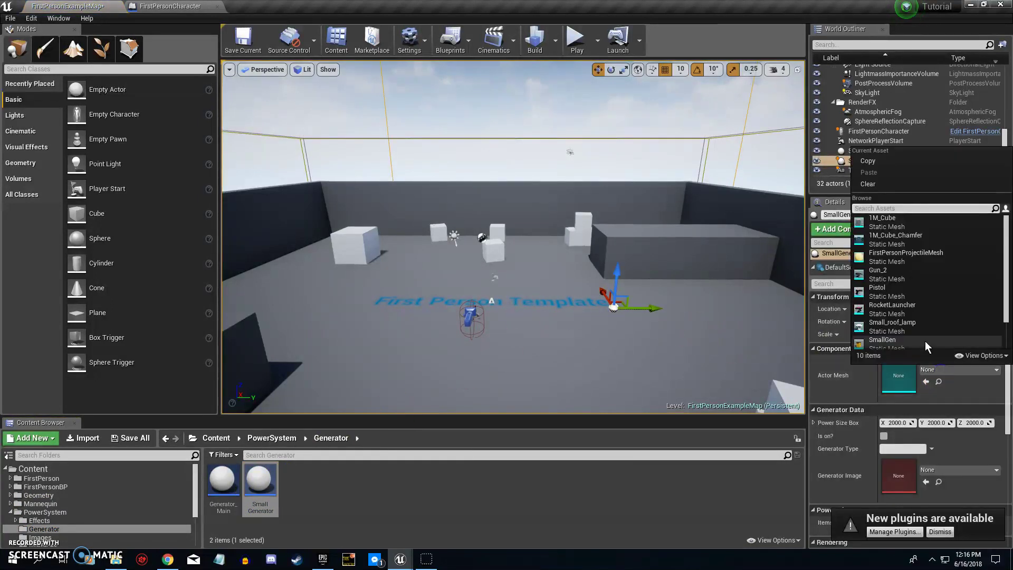
pyautogui.click(921, 337)
pyautogui.moveTo(617, 271); pyautogui.dragTo(623, 254)
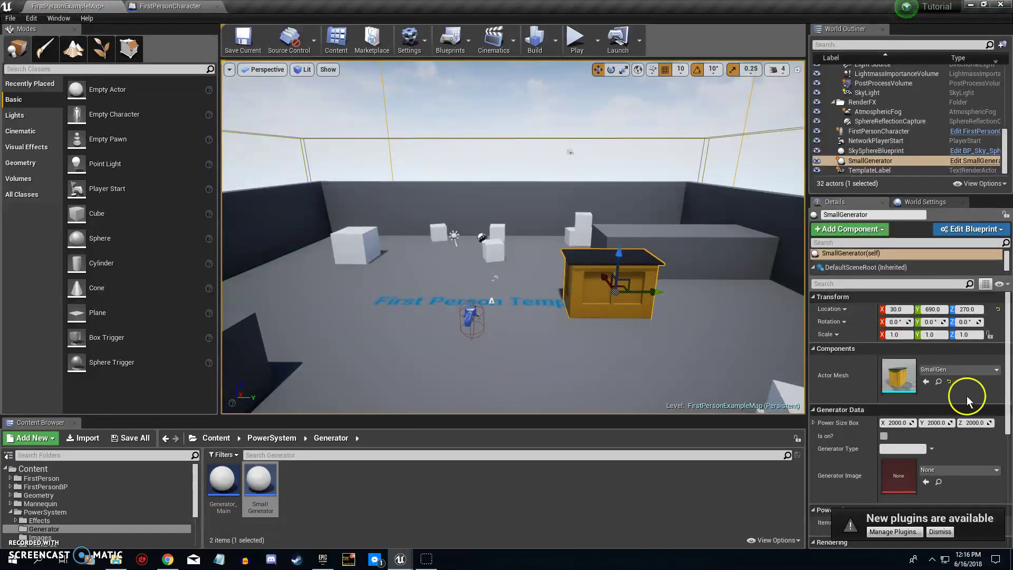
# Set the generator image to the Gen texture and the Generator Type to Gen
pyautogui.click(944, 470)
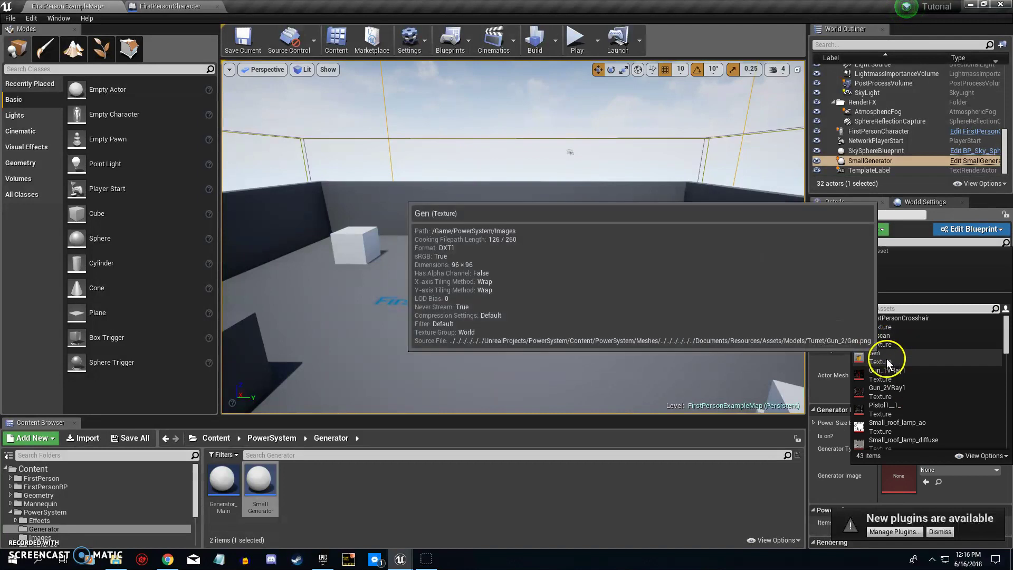
pyautogui.click(888, 362)
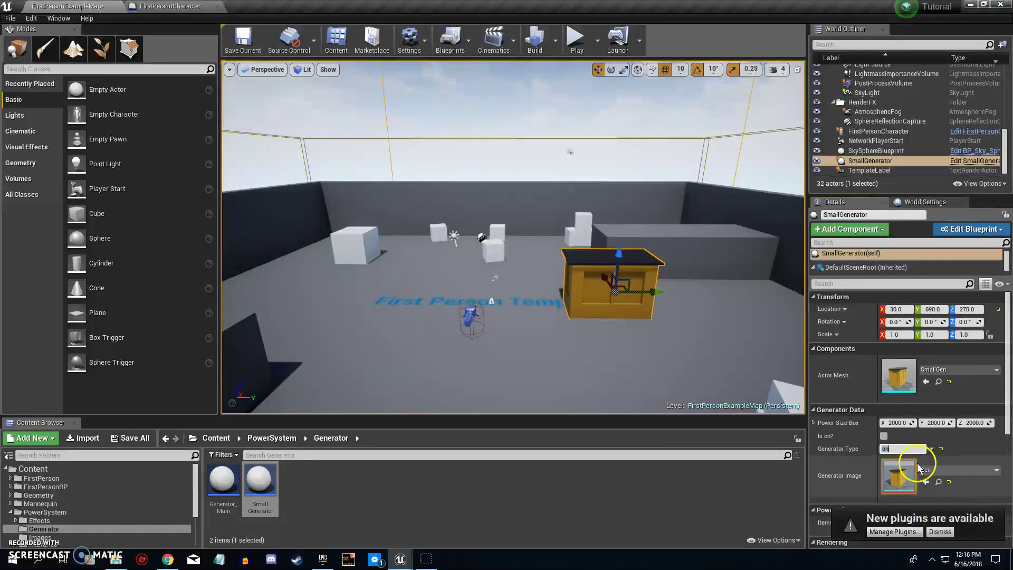
pyautogui.press('BackSpace')
pyautogui.press('BackSpace')
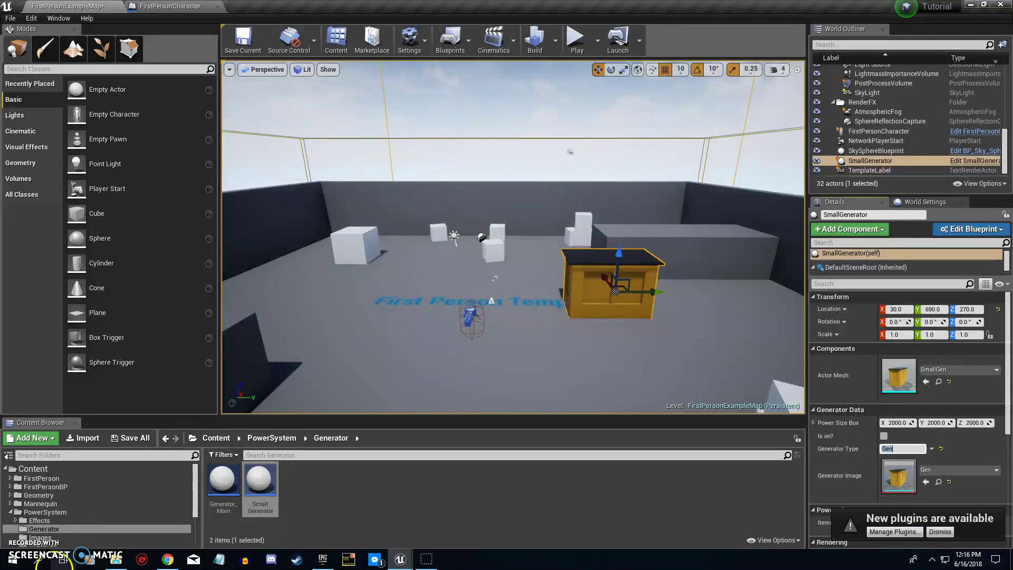
pyautogui.click(45, 512)
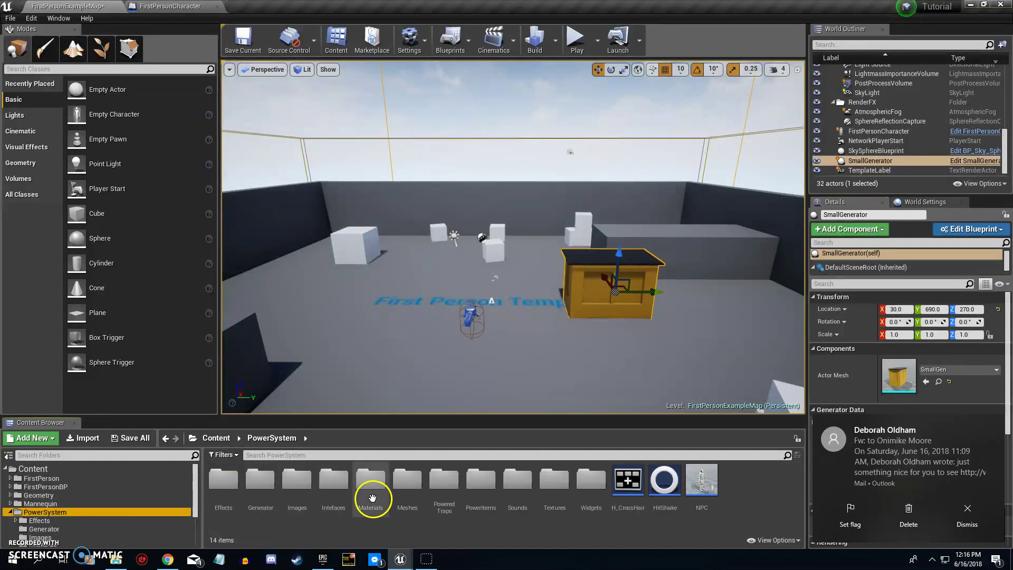
# Place a MachineGunTrap from the PoweredTraps folder in the level beside the generator
pyautogui.doubleClick(452, 491)
pyautogui.click(219, 481)
pyautogui.moveTo(497, 337); pyautogui.dragTo(528, 272)
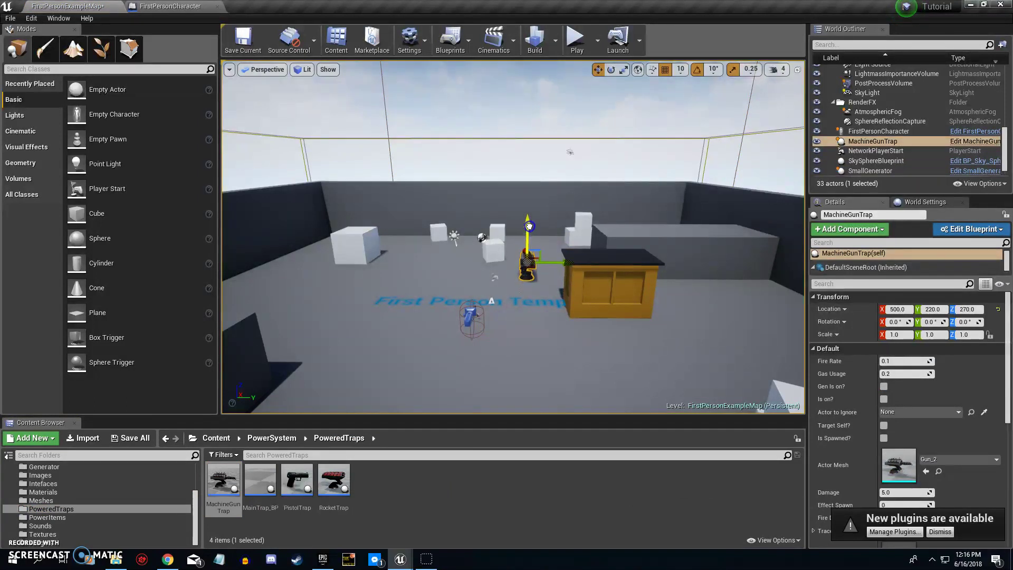
# Set the trap's Partical Effect to P_GunShot and zoom in on the trap and generator
pyautogui.scroll(-3, 922, 472)
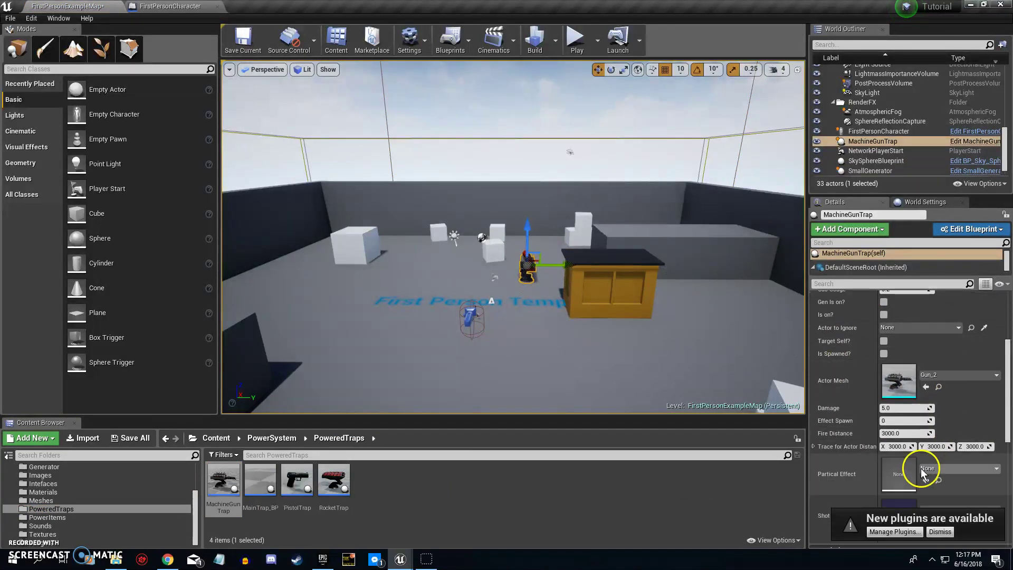
pyautogui.click(924, 469)
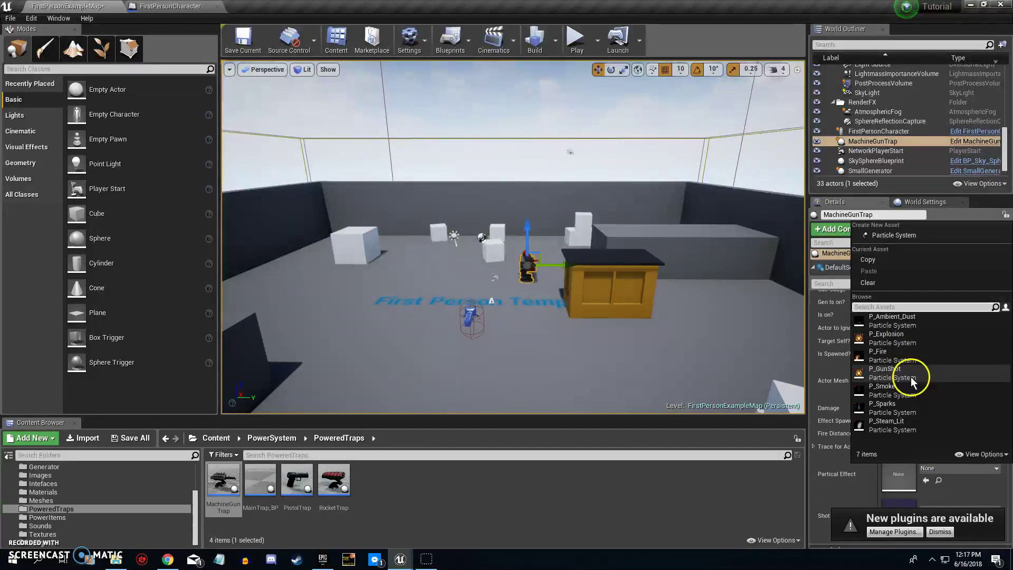
pyautogui.click(911, 374)
pyautogui.scroll(-2, 921, 417)
pyautogui.click(930, 460)
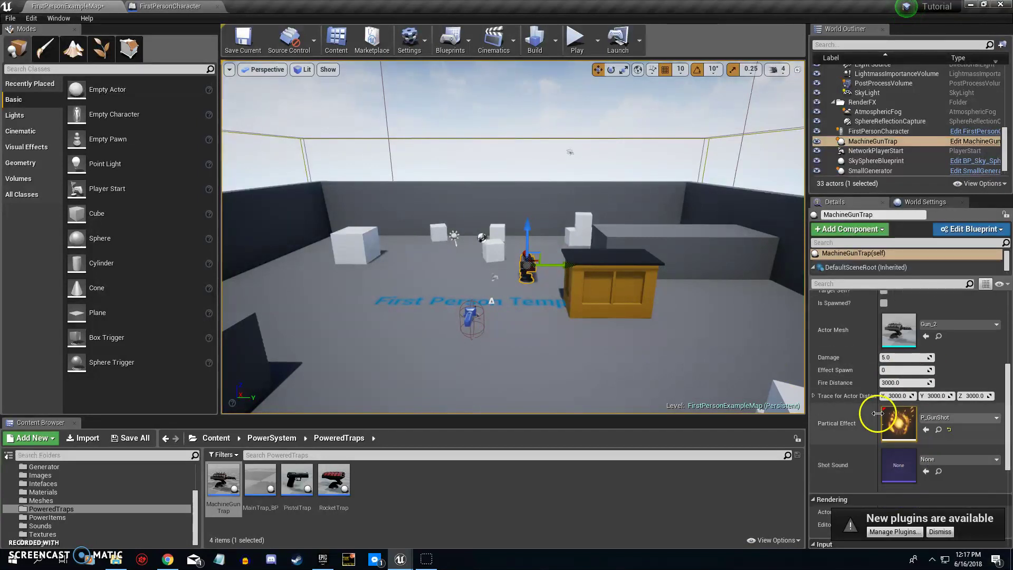
pyautogui.scroll(3, 905, 364)
pyautogui.scroll(2, 906, 349)
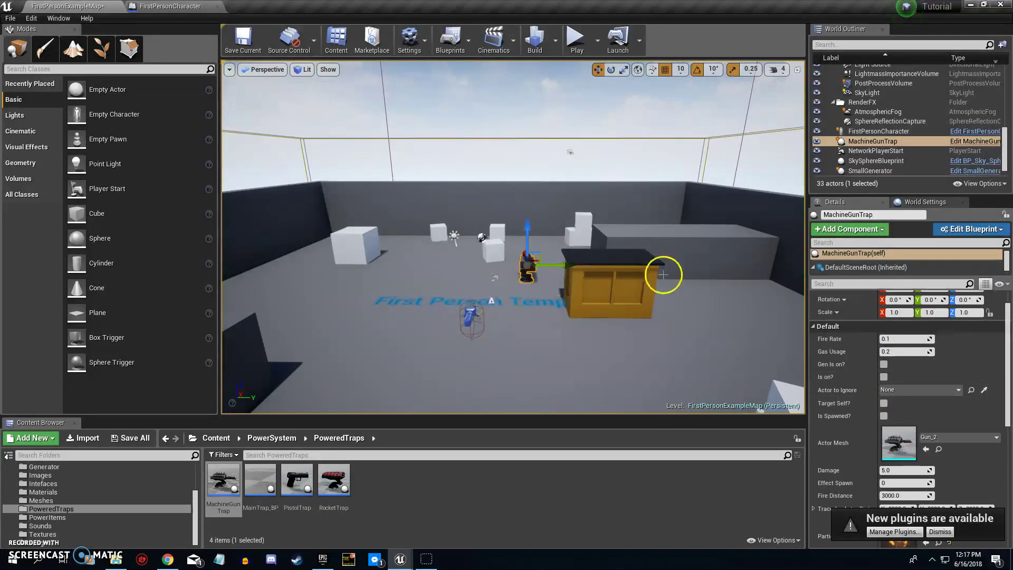
pyautogui.moveTo(540, 349)
pyautogui.mouseDown(button='right')
pyautogui.moveTo(475, 351)
pyautogui.moveTo(554, 362)
pyautogui.moveTo(525, 353)
pyautogui.mouseUp(button='right')
pyautogui.scroll(4, 83, 512)
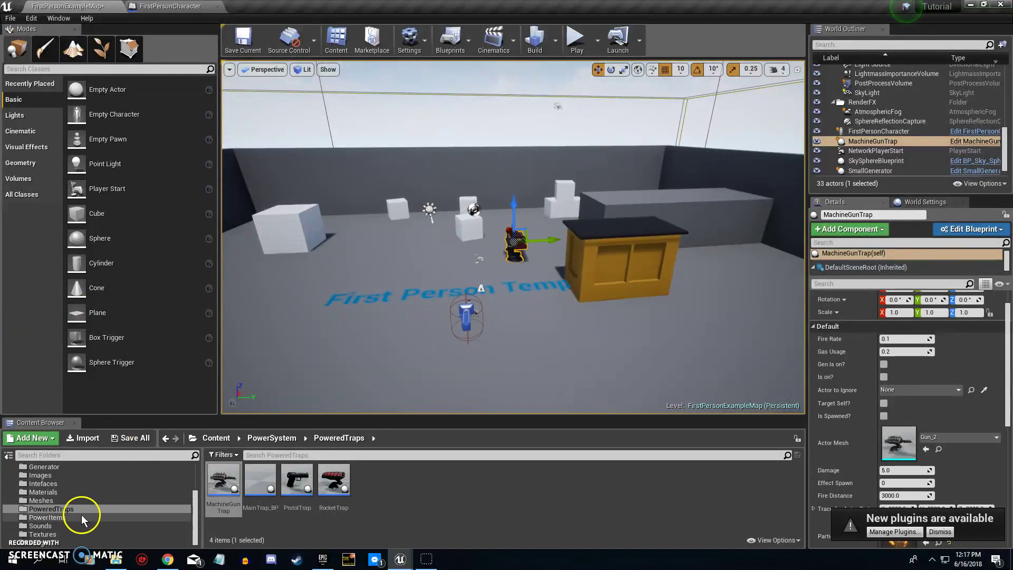
# Drag the NPC blueprint from PowerSystem into the level near the white cubes
pyautogui.click(44, 500)
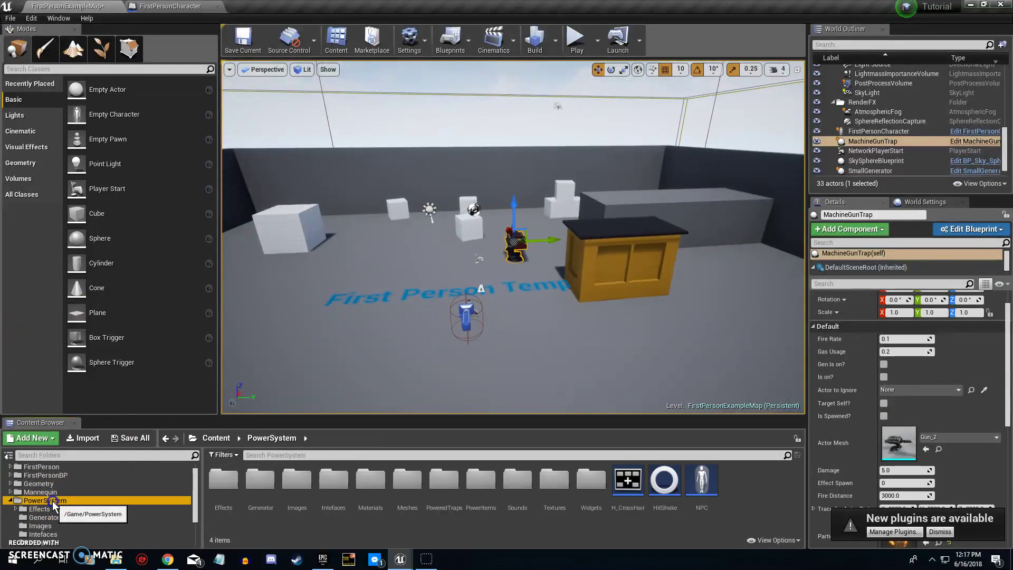
pyautogui.moveTo(701, 486); pyautogui.dragTo(325, 263)
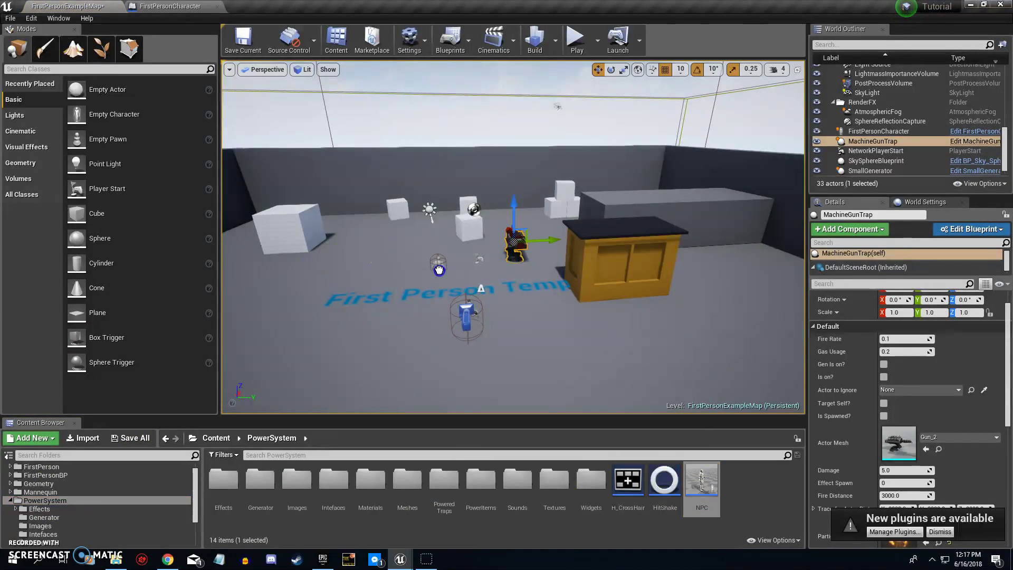
pyautogui.moveTo(439, 269); pyautogui.dragTo(440, 285)
# Add a Nav Mesh Bounds Volume found by searching 'nav' and scale it to 30 on every axis
pyautogui.click(74, 70)
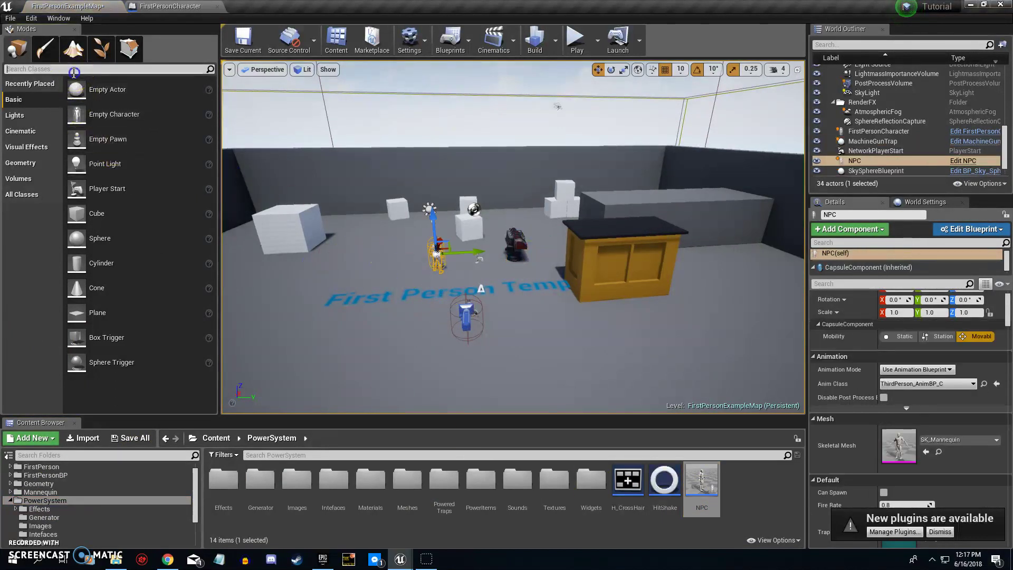
pyautogui.write('nav')
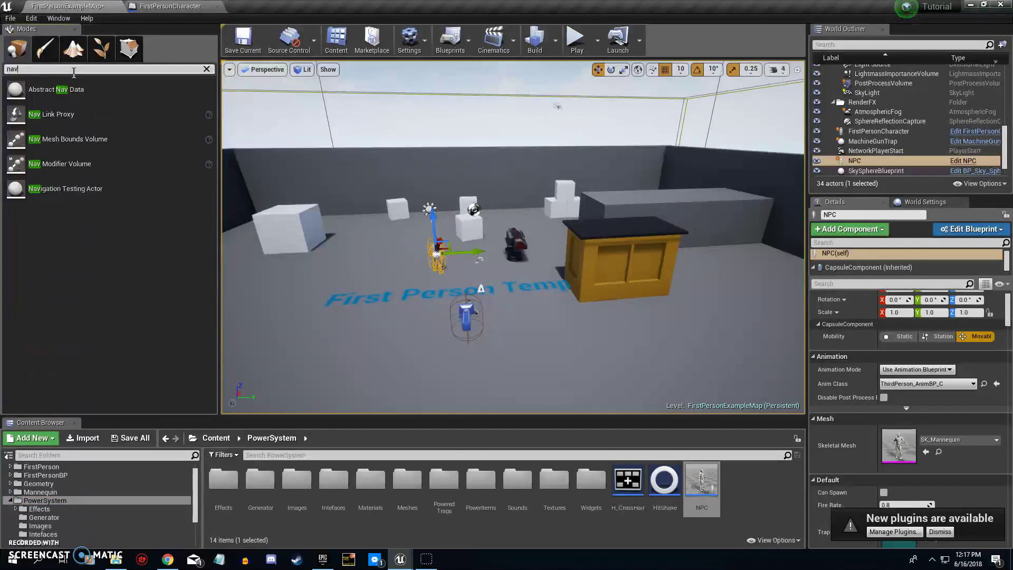
pyautogui.moveTo(64, 139); pyautogui.dragTo(465, 278)
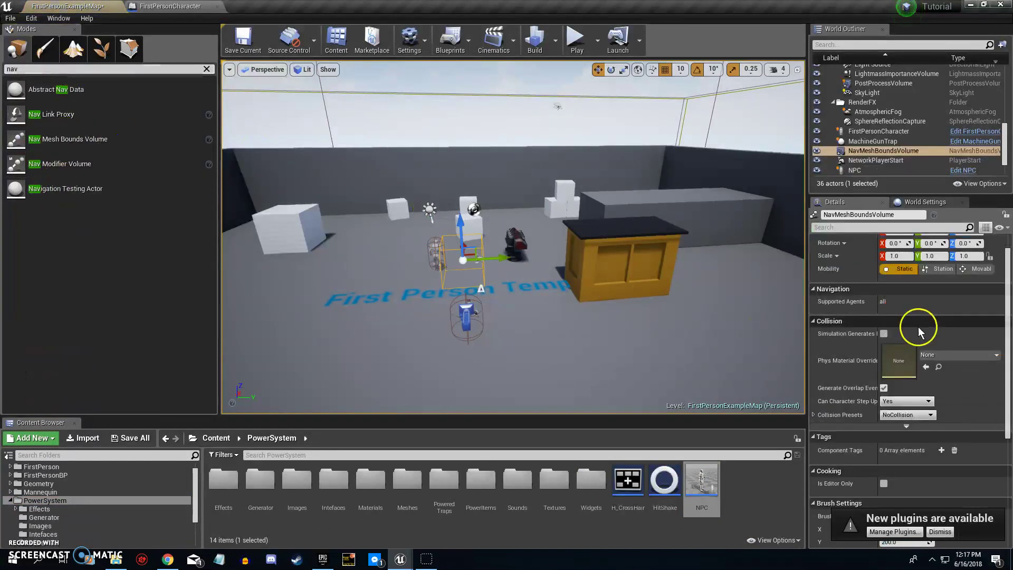
pyautogui.click(974, 256)
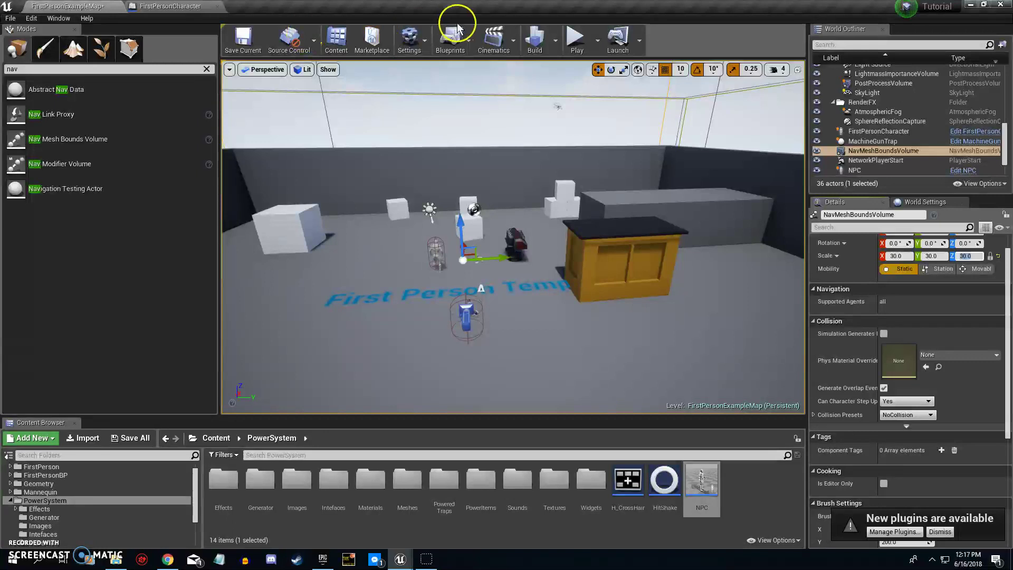
# Play the level, open the generator's gas widget with E, and toggle power on and off
pyautogui.click(577, 43)
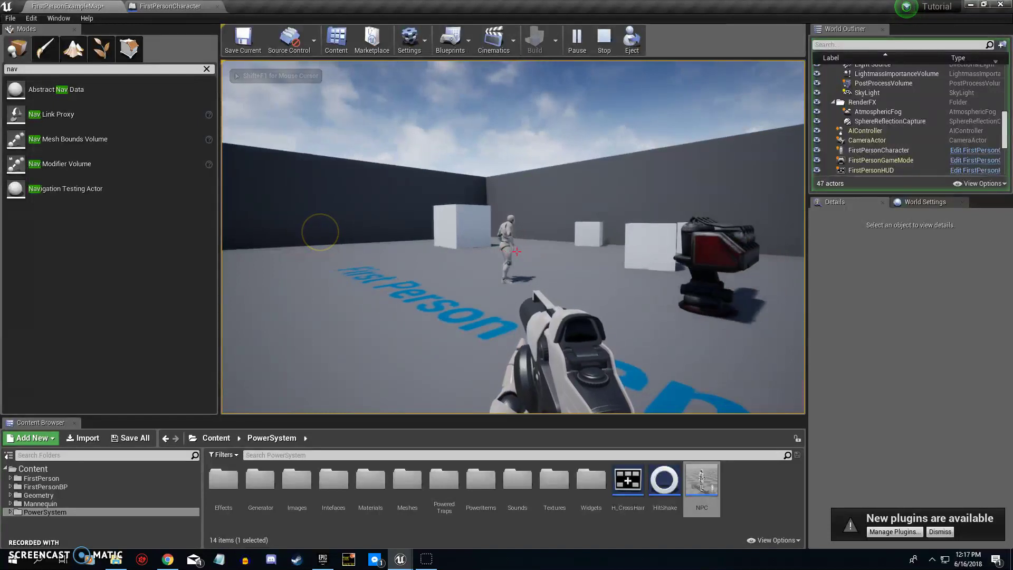
pyautogui.press('e')
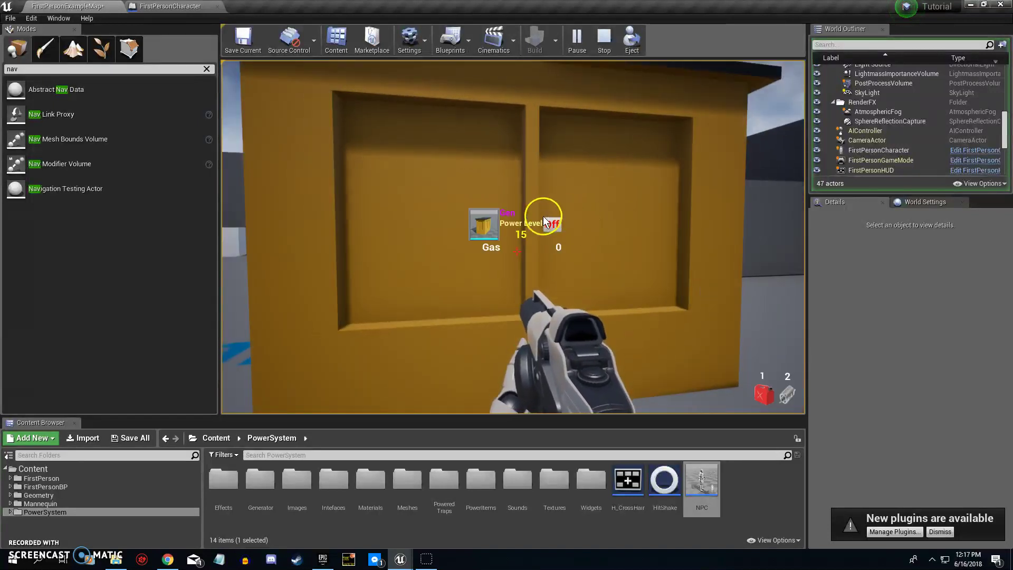
pyautogui.click(562, 227)
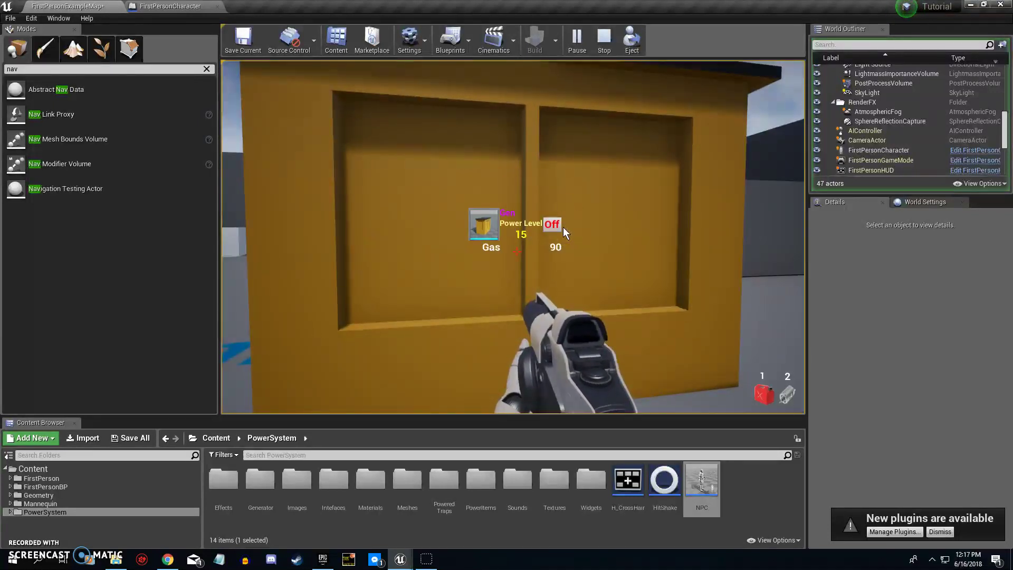
pyautogui.click(558, 223)
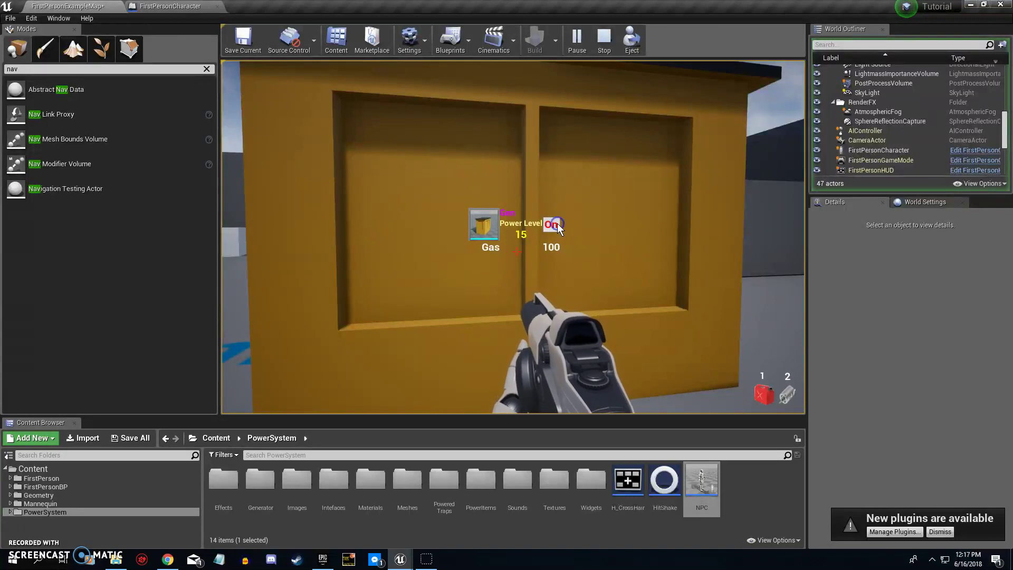
pyautogui.click(558, 226)
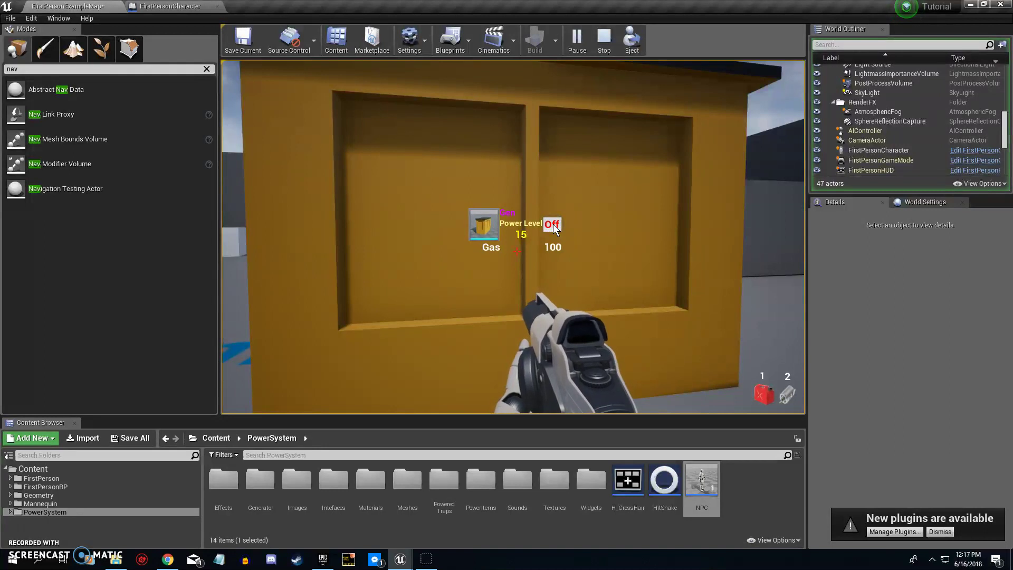